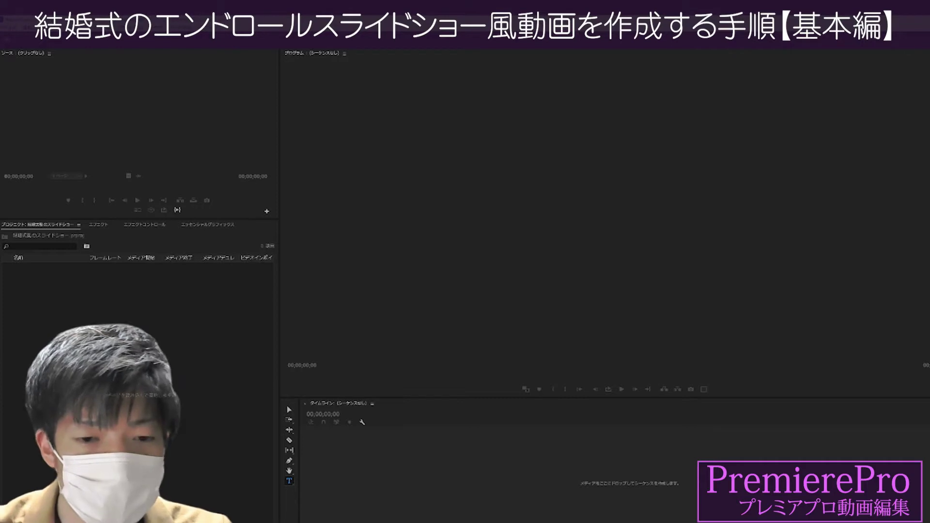
Step: Create a new AVCHD 1080p 29.97 fps sequence named 'エンドロール' and open it in the timeline
{"action": "right_click", "coordinate": [260, 451]}
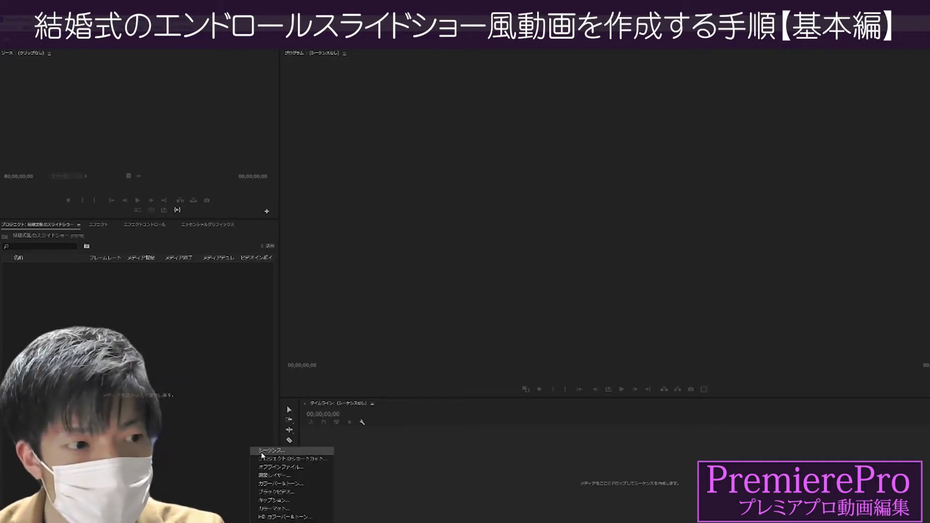
{"action": "left_click", "coordinate": [264, 450]}
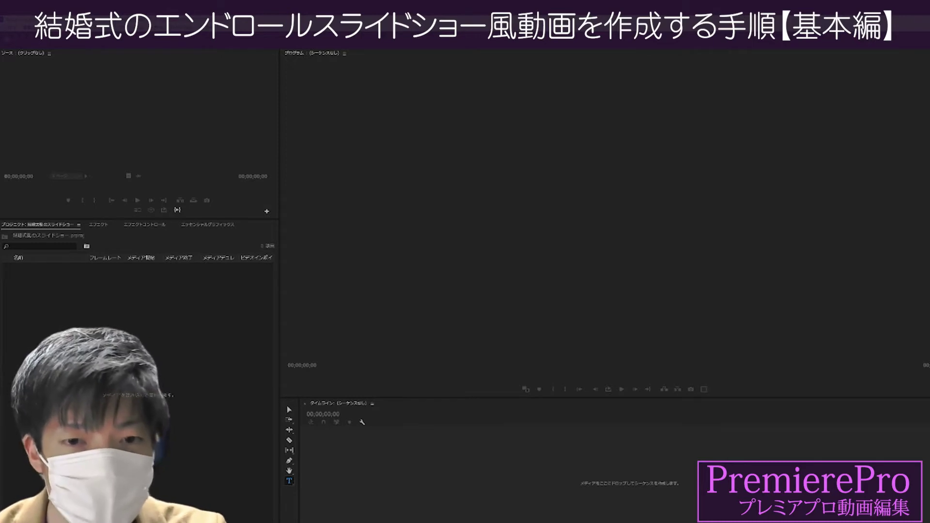
{"action": "right_click", "coordinate": [260, 450]}
{"action": "left_click", "coordinate": [271, 453]}
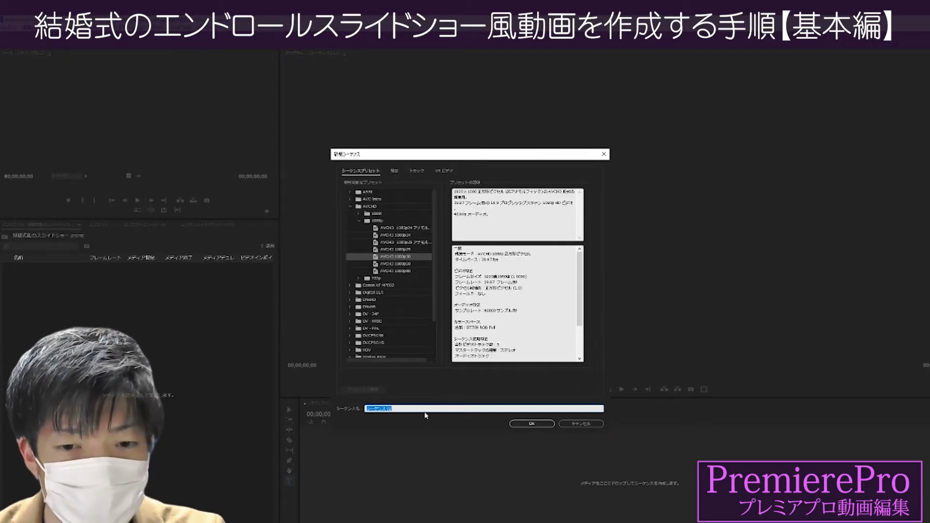
{"action": "type", "text": "エンドロール"}
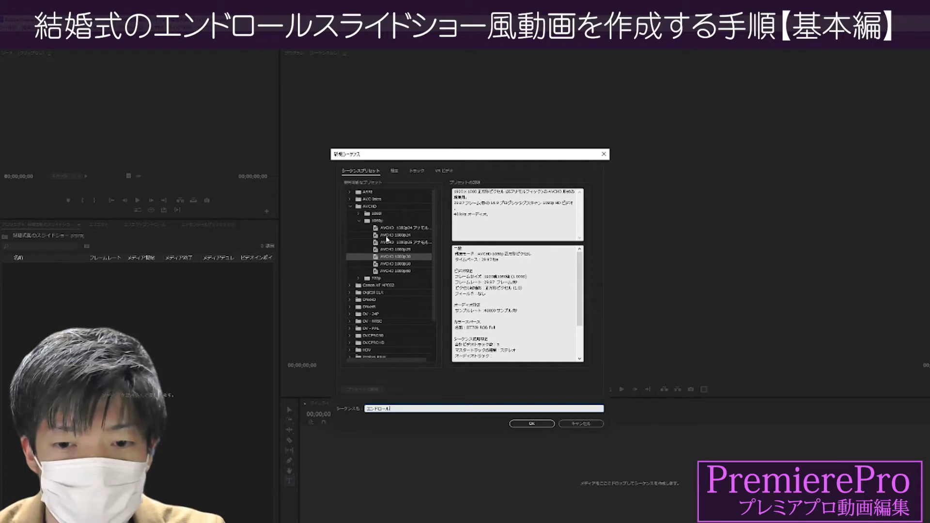
{"action": "key", "text": "Return"}
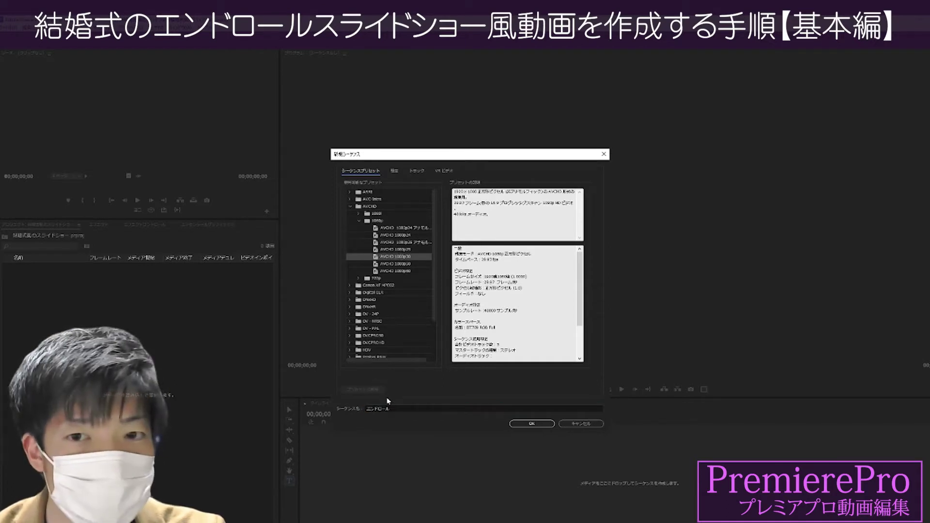
{"action": "left_click", "coordinate": [390, 408]}
{"action": "left_click", "coordinate": [547, 426]}
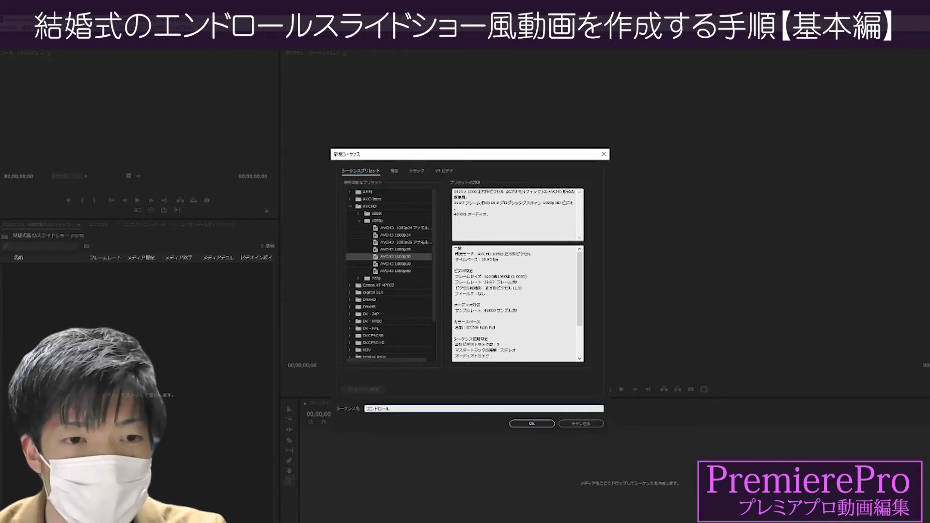
{"action": "key", "text": "Return"}
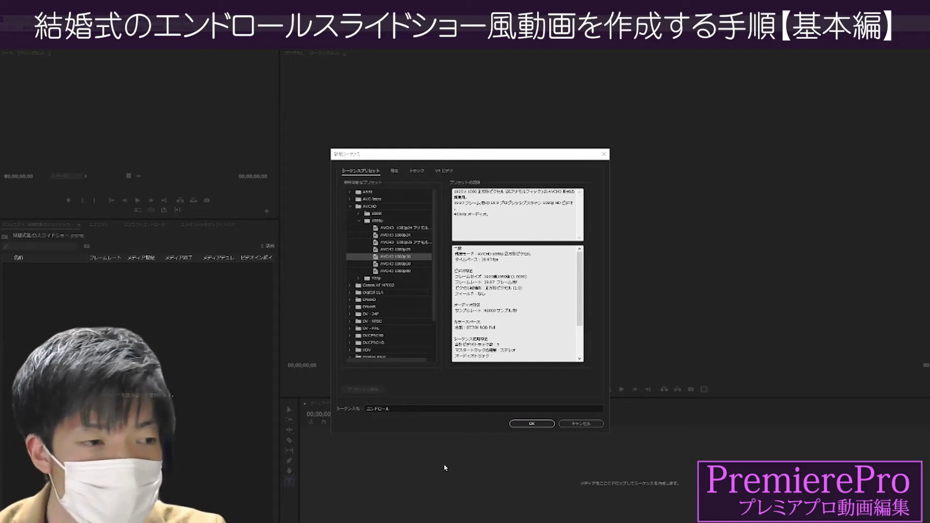
{"action": "key", "text": "ctrl+s"}
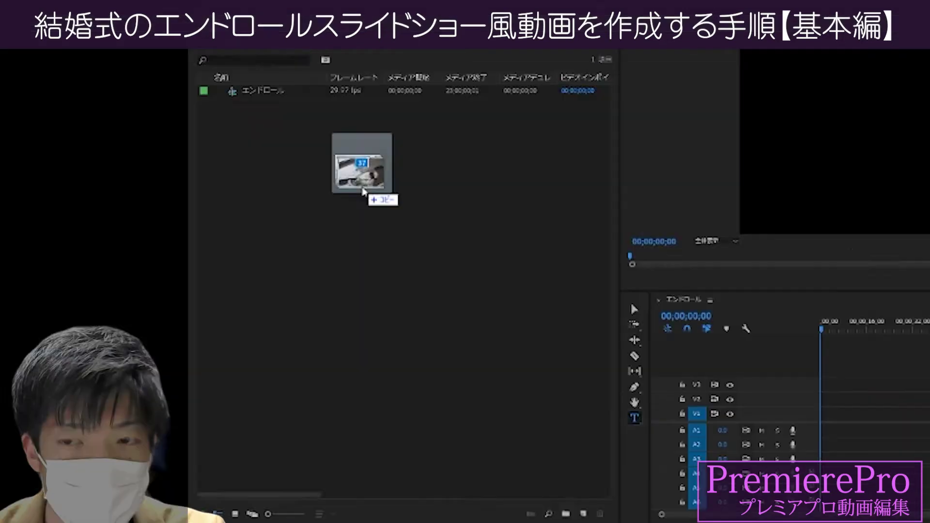
Step: Import the photo jpg files into the Project panel
{"action": "left_click_drag", "start_coordinate": [111, 310], "coordinate": [112, 336]}
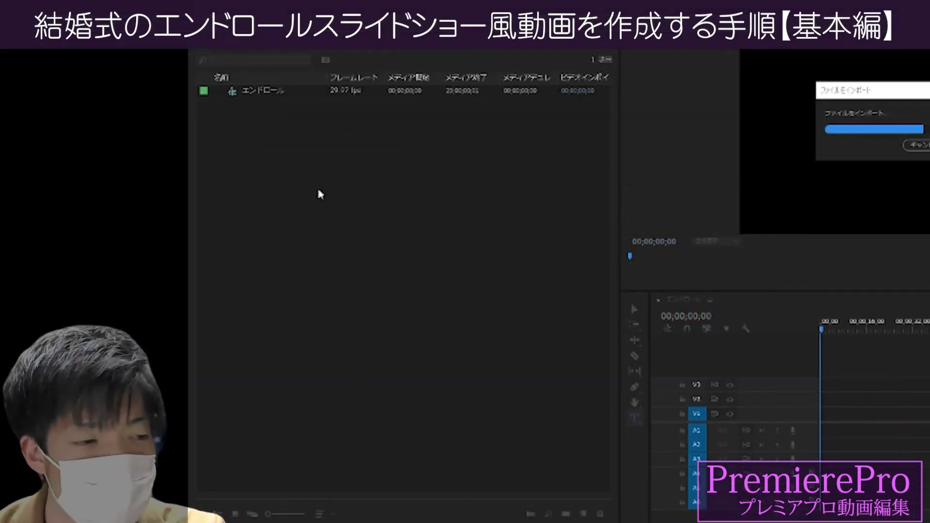
{"action": "scroll", "coordinate": [310, 247], "scroll_direction": "up", "scroll_amount": 3}
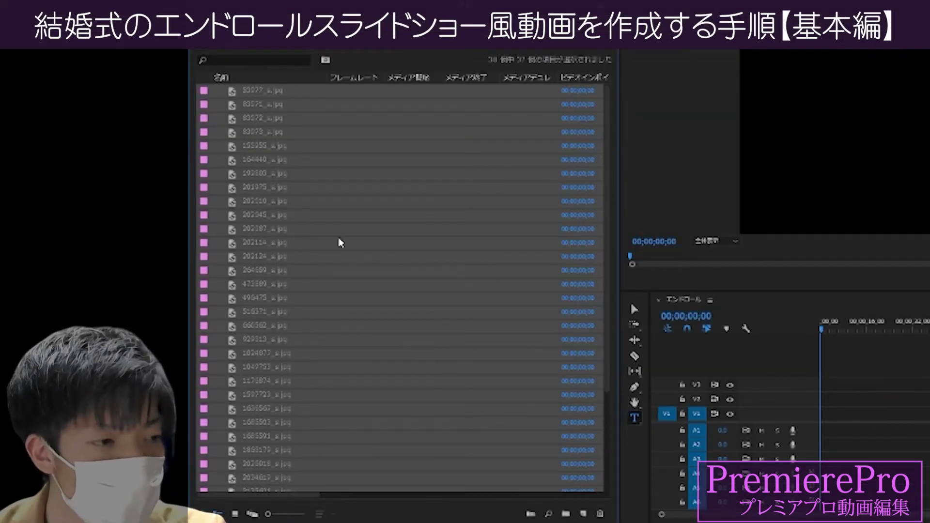
{"action": "scroll", "coordinate": [373, 189], "scroll_direction": "down", "scroll_amount": 3}
Step: Create a new bin named '画像'
{"action": "left_click", "coordinate": [584, 514]}
{"action": "left_click", "coordinate": [564, 514]}
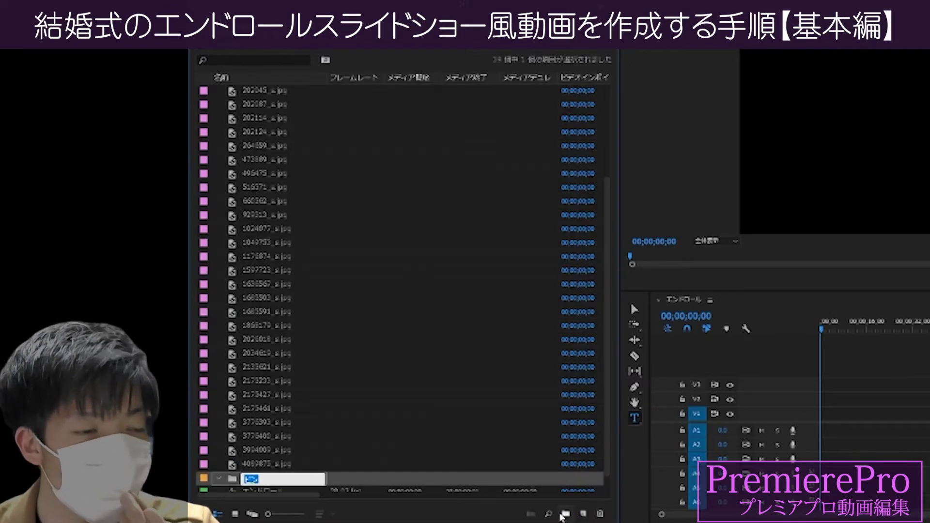
{"action": "type", "text": "画像"}
{"action": "key", "text": "Tab"}
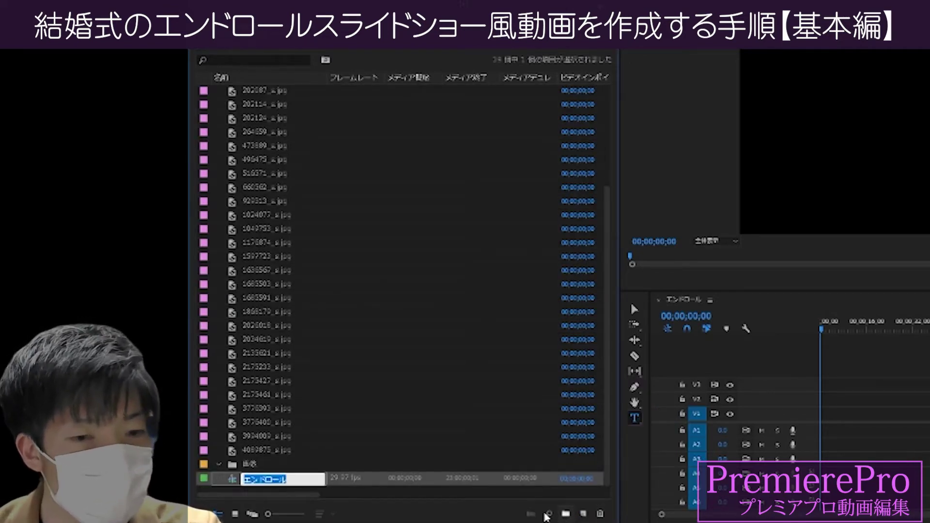
{"action": "key", "text": "Return"}
Step: Move all the imported images into the 画像 bin
{"action": "scroll", "coordinate": [290, 339], "scroll_direction": "up", "scroll_amount": 4}
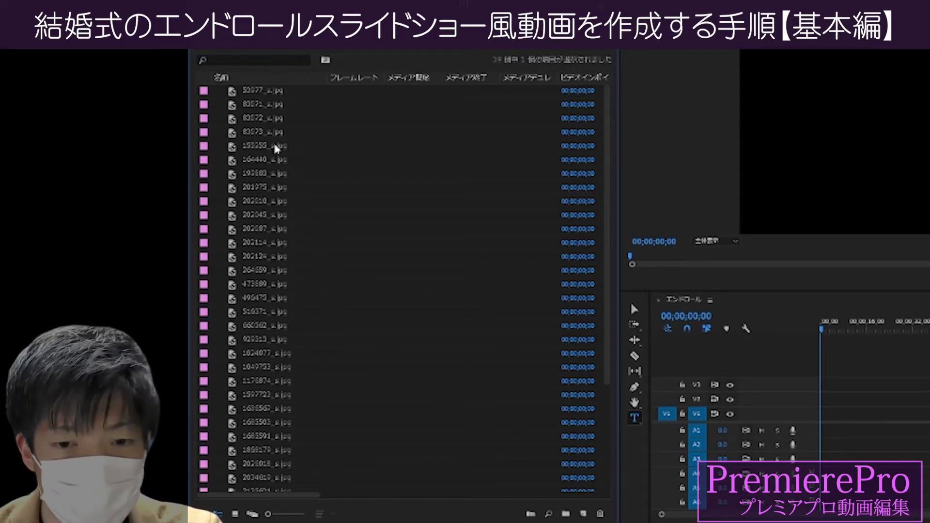
{"action": "left_click", "coordinate": [261, 96], "text": "shift"}
{"action": "left_click_drag", "start_coordinate": [260, 96], "coordinate": [230, 469]}
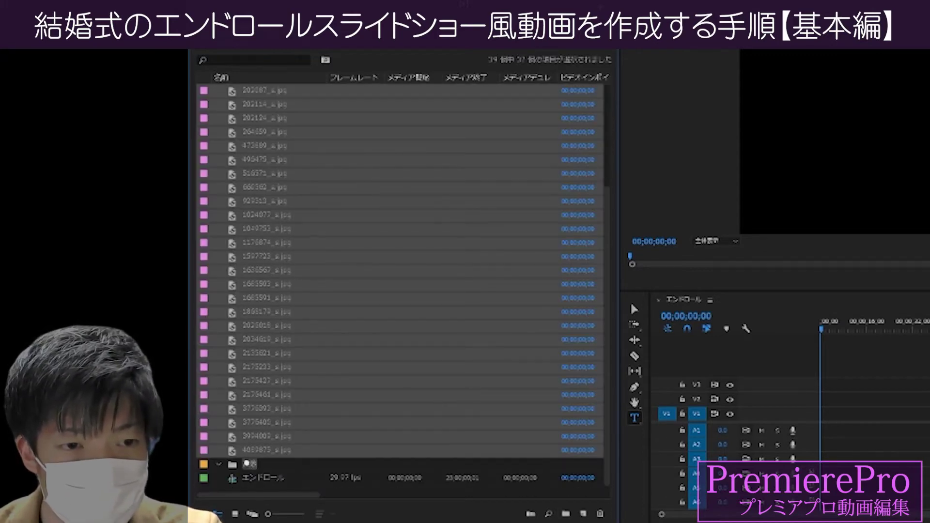
{"action": "scroll", "coordinate": [254, 175], "scroll_direction": "up", "scroll_amount": 4}
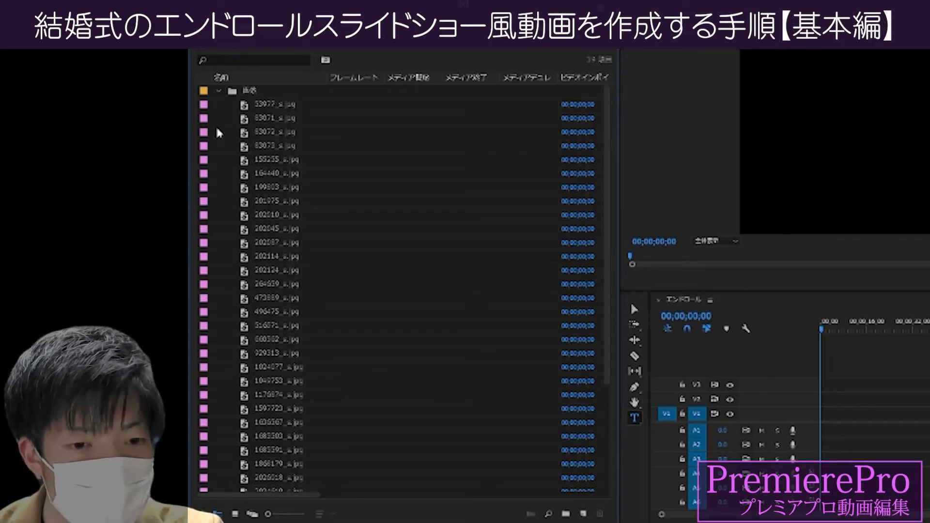
{"action": "left_click", "coordinate": [219, 91]}
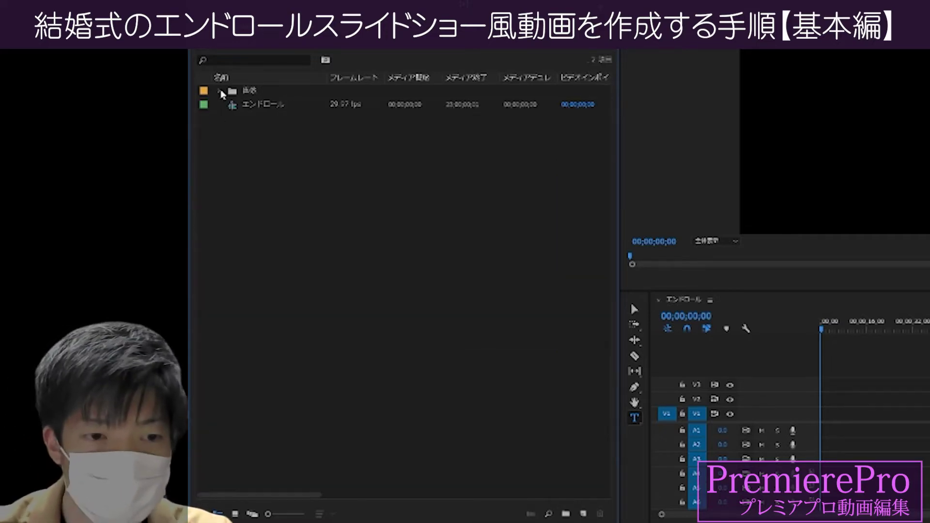
{"action": "left_click", "coordinate": [261, 104]}
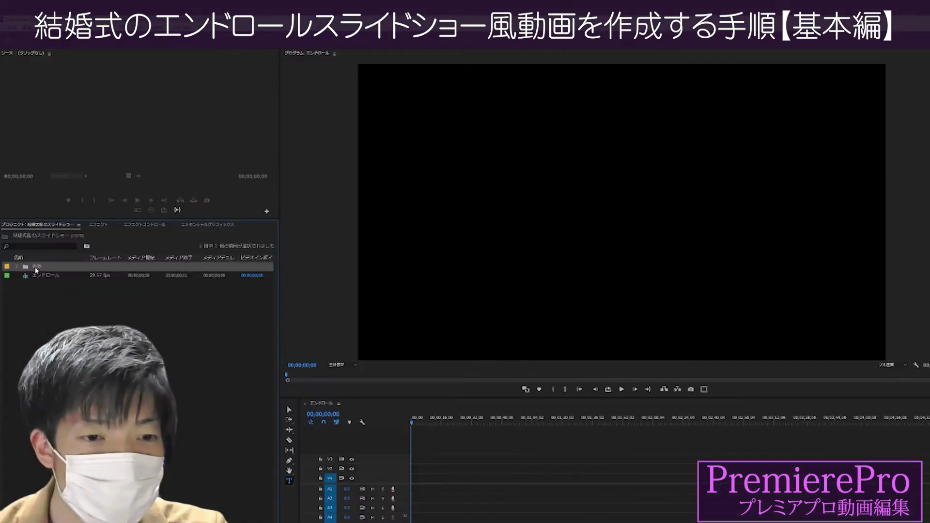
{"action": "left_click", "coordinate": [36, 268]}
Step: Drop the 画像 photos at the start of track V1 and preview the slideshow
{"action": "left_click_drag", "start_coordinate": [37, 270], "coordinate": [400, 479]}
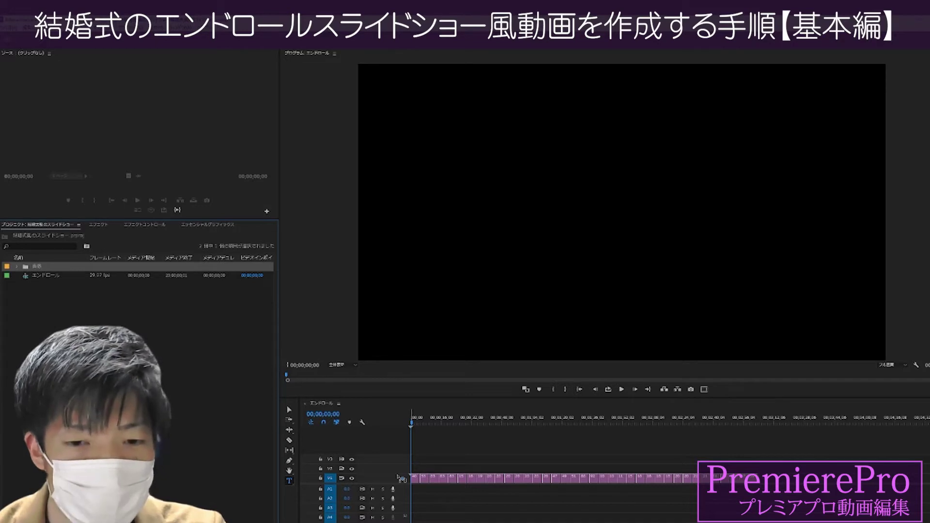
{"action": "left_click_drag", "start_coordinate": [410, 478], "coordinate": [411, 478]}
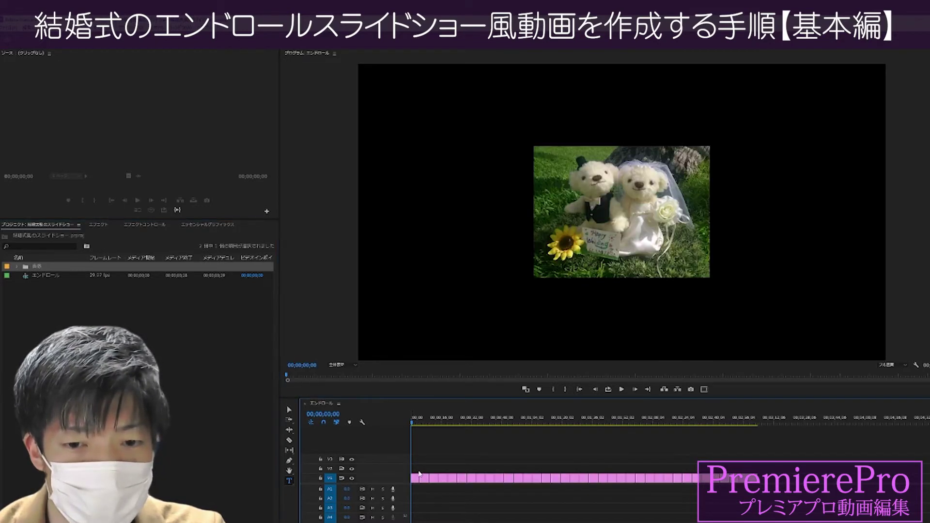
{"action": "left_click_drag", "start_coordinate": [424, 422], "coordinate": [437, 421]}
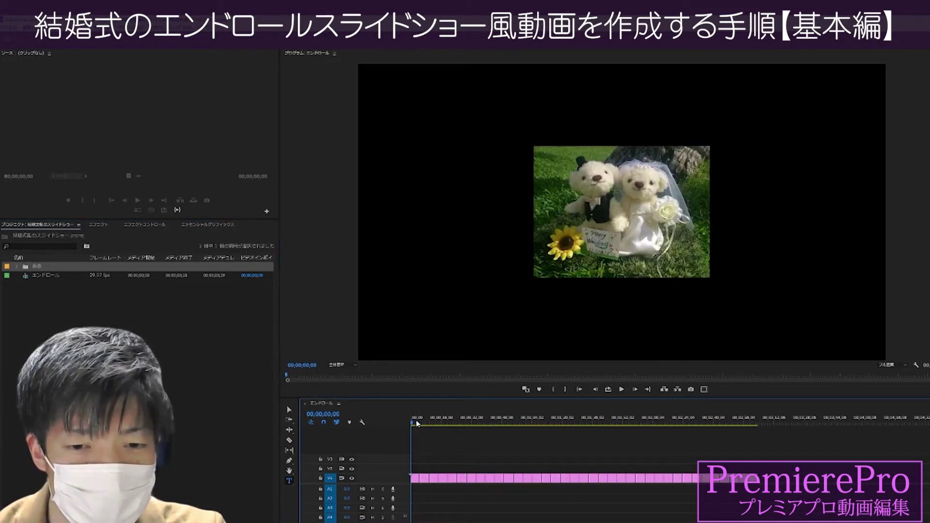
{"action": "left_click_drag", "start_coordinate": [437, 421], "coordinate": [560, 417]}
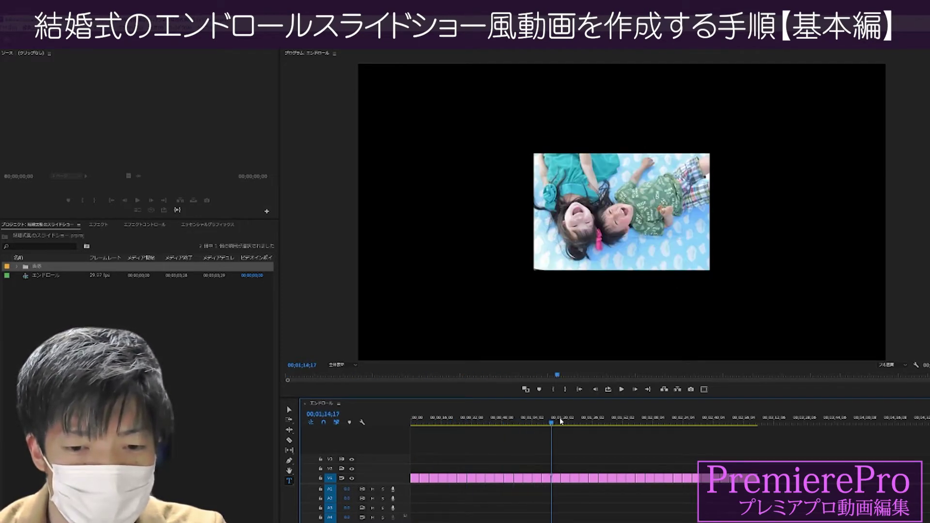
{"action": "key", "text": "Home"}
{"action": "left_click", "coordinate": [622, 391]}
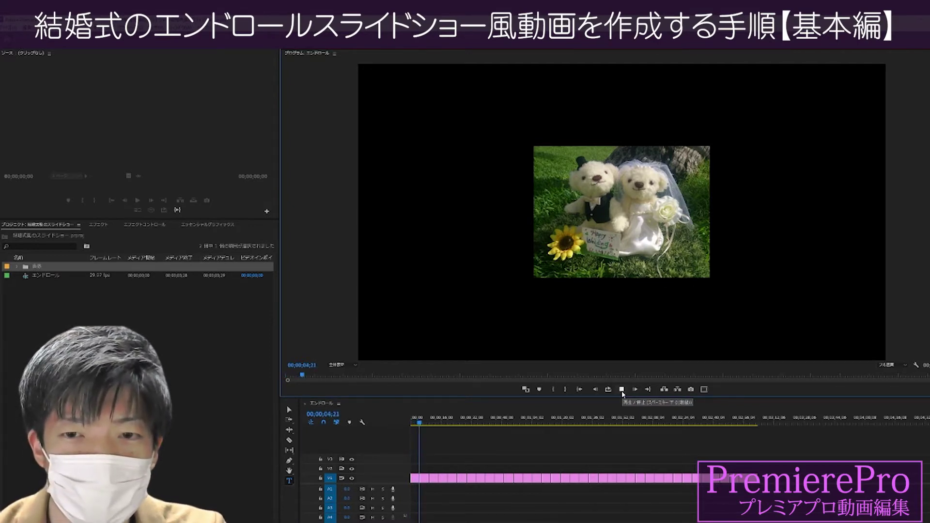
{"action": "key", "text": "space"}
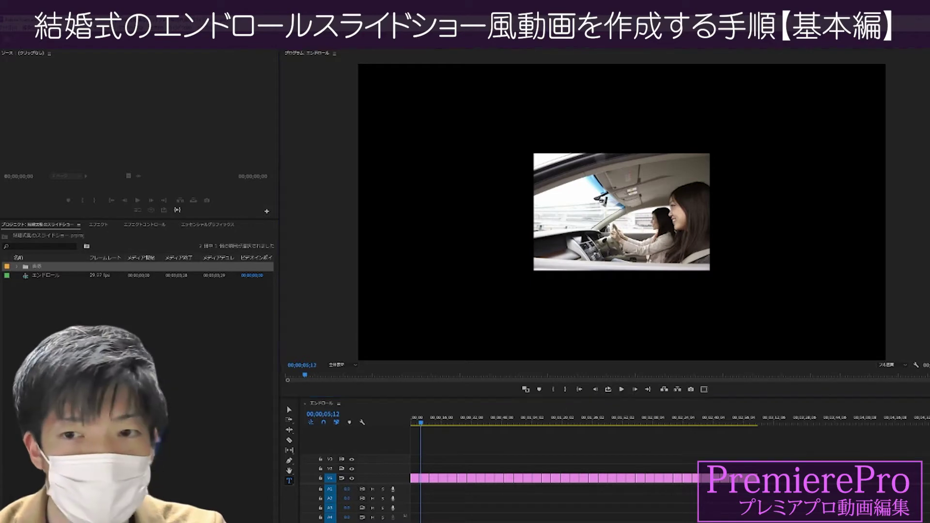
{"action": "left_click", "coordinate": [555, 497]}
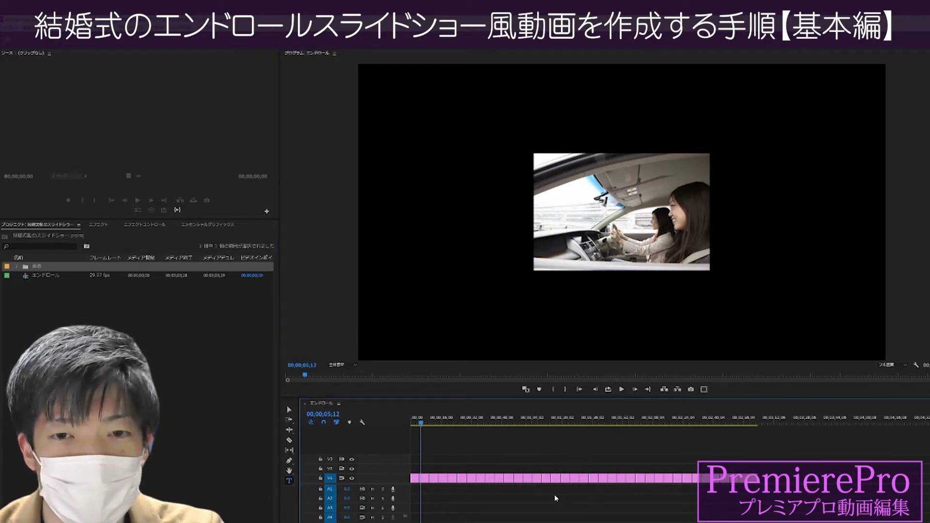
Step: Set all V1 photo clips to a 00;00;02;00 duration with Ripple Edit enabled
{"action": "right_click", "coordinate": [502, 481]}
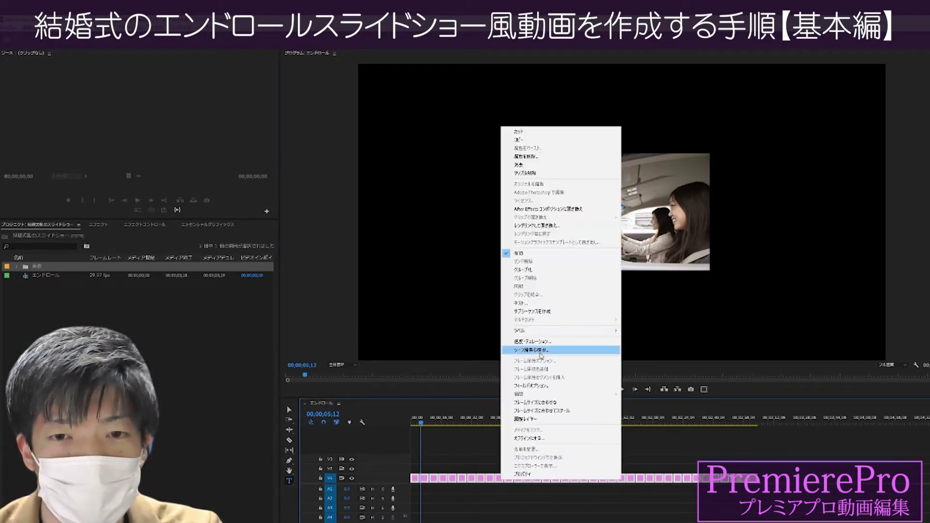
{"action": "left_click", "coordinate": [542, 348]}
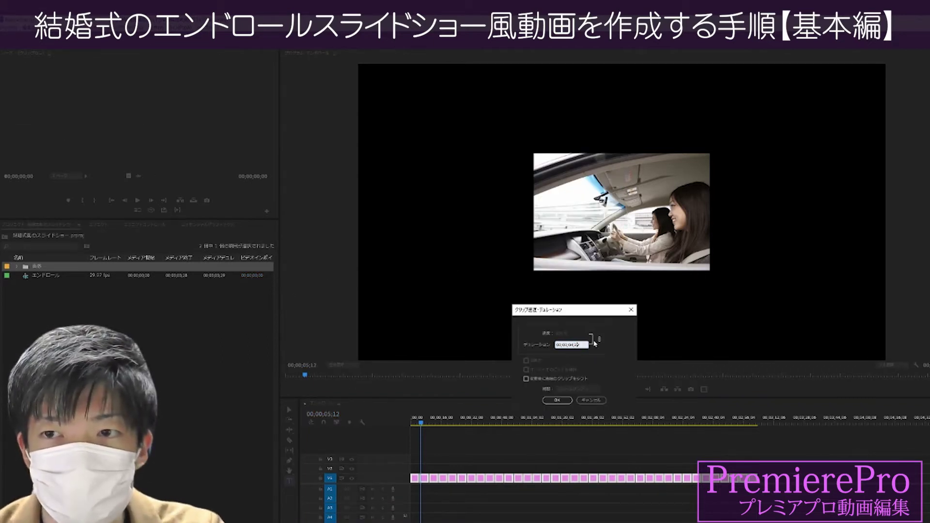
{"action": "type", "text": "20"}
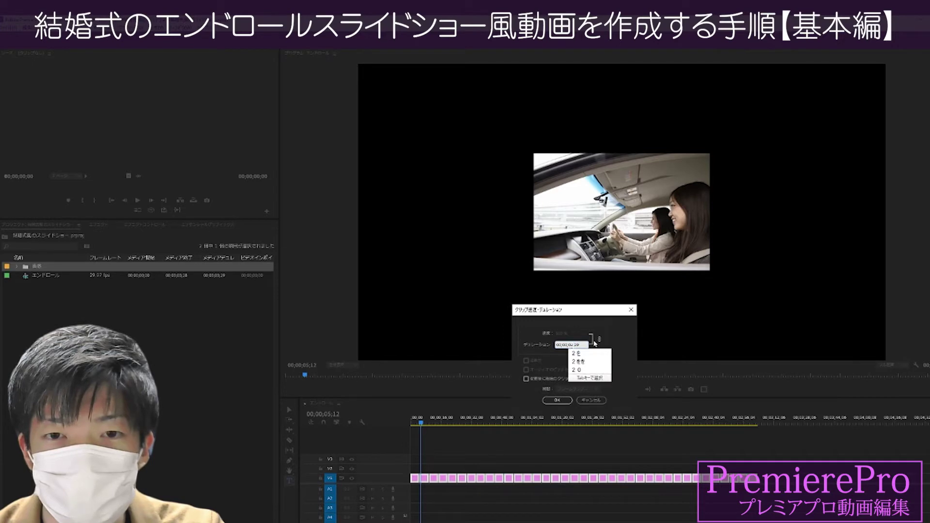
{"action": "type", "text": "000"}
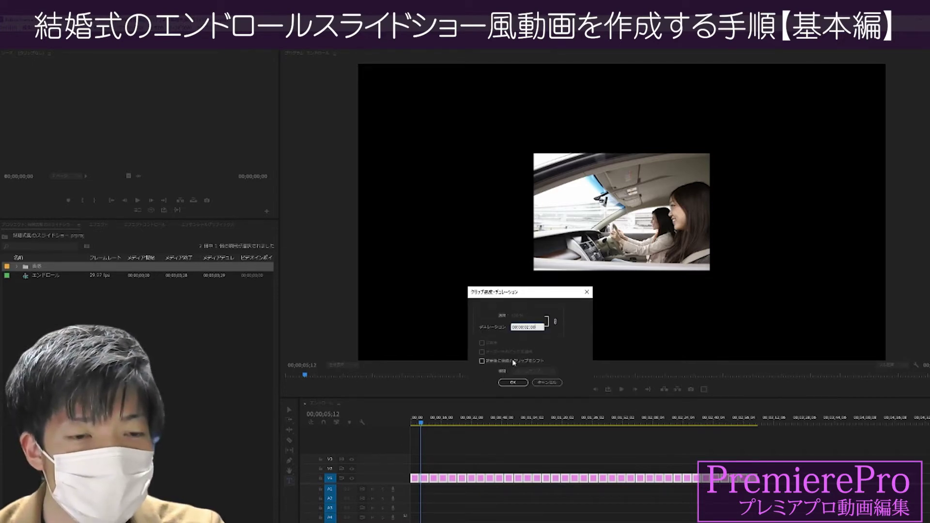
{"action": "key", "text": "Tab"}
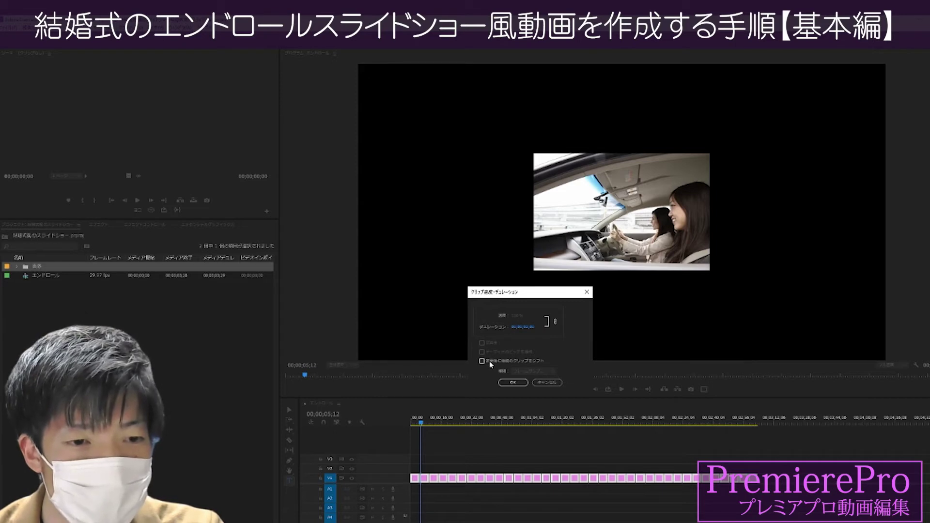
{"action": "left_click", "coordinate": [482, 361]}
{"action": "left_click", "coordinate": [513, 382]}
{"action": "key", "text": "Home"}
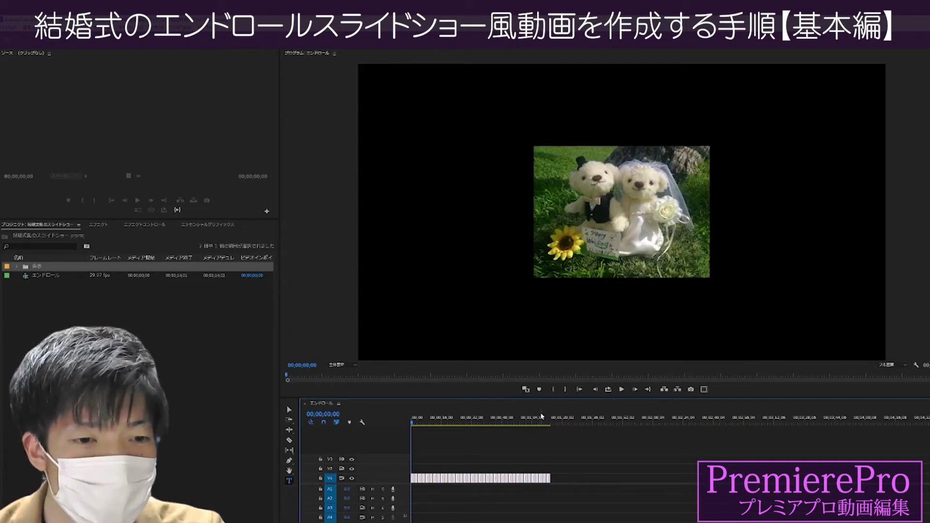
{"action": "key", "text": "space"}
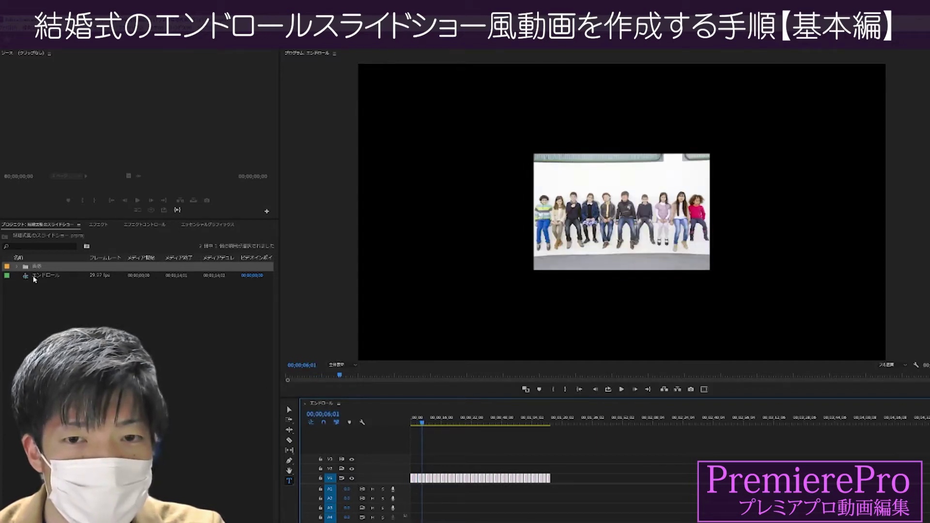
{"action": "left_click", "coordinate": [33, 279]}
{"action": "left_click_drag", "start_coordinate": [497, 133], "coordinate": [670, 279]}
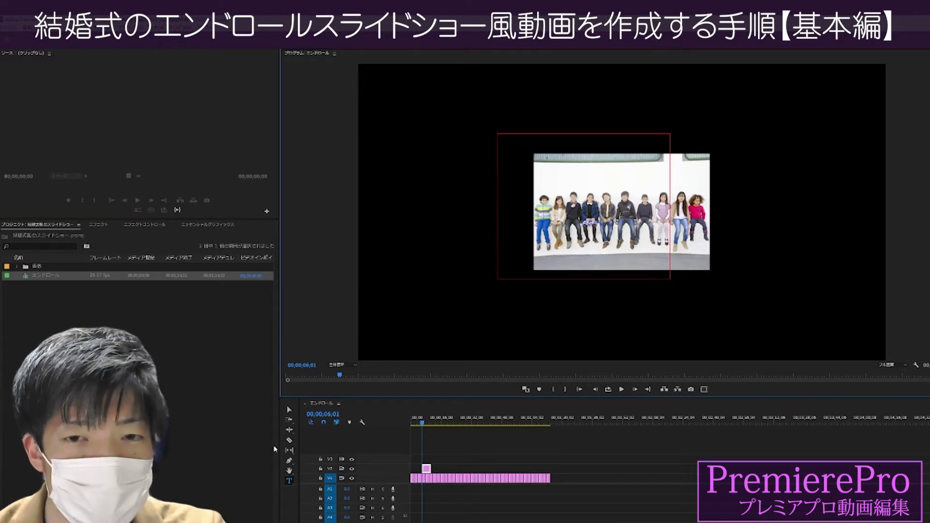
{"action": "left_click", "coordinate": [289, 410]}
{"action": "left_click", "coordinate": [618, 458]}
{"action": "key", "text": "ctrl+z"}
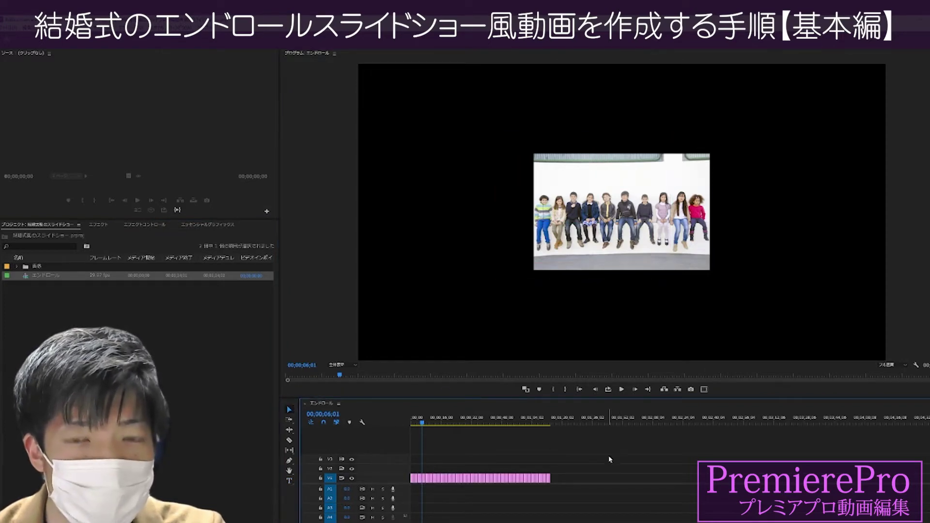
{"action": "left_click", "coordinate": [535, 229]}
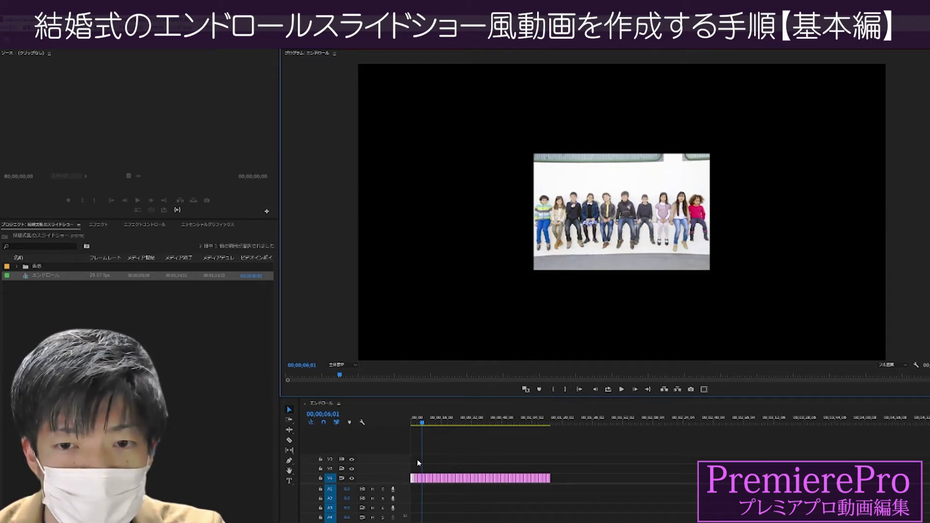
{"action": "left_click_drag", "start_coordinate": [419, 463], "coordinate": [562, 484]}
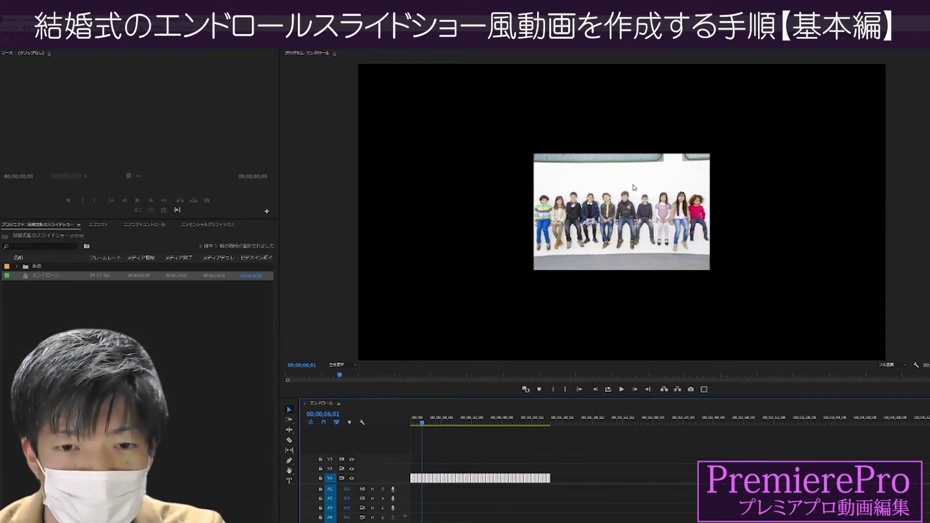
{"action": "left_click", "coordinate": [380, 143]}
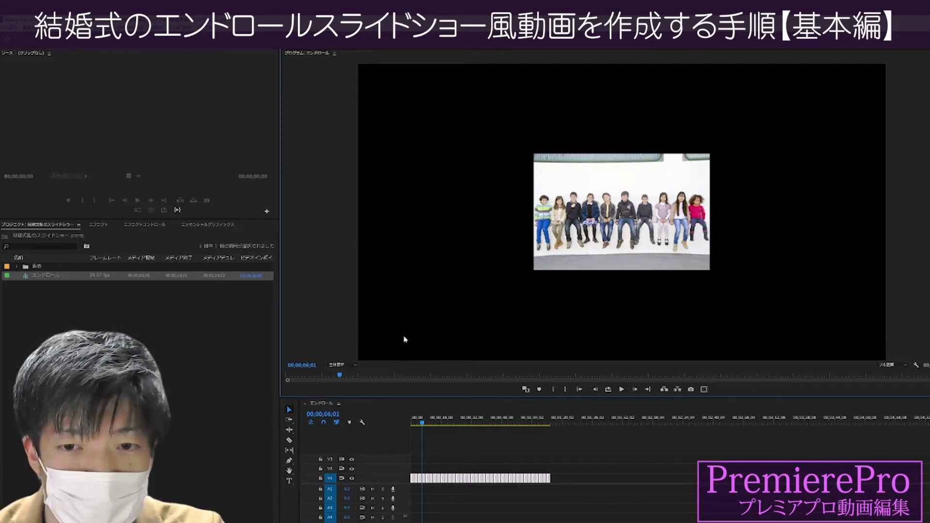
{"action": "left_click", "coordinate": [546, 479]}
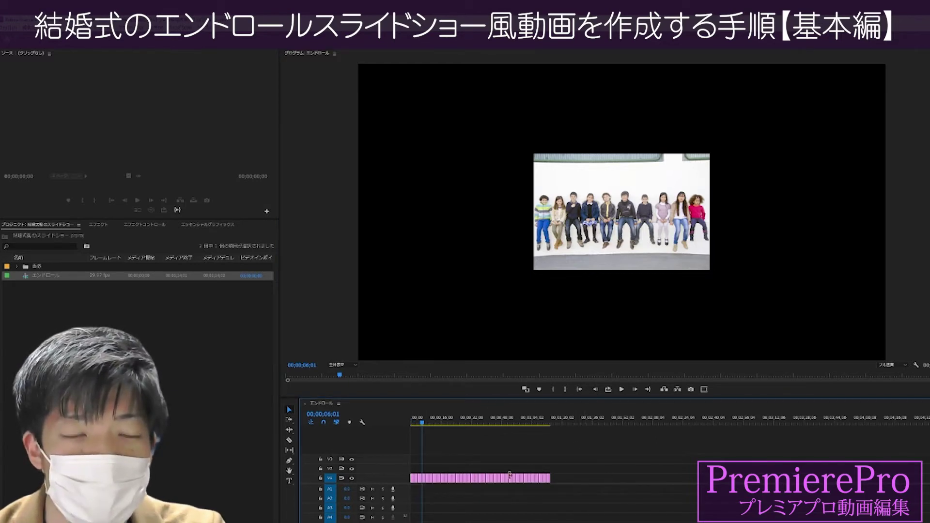
{"action": "left_click", "coordinate": [192, 343]}
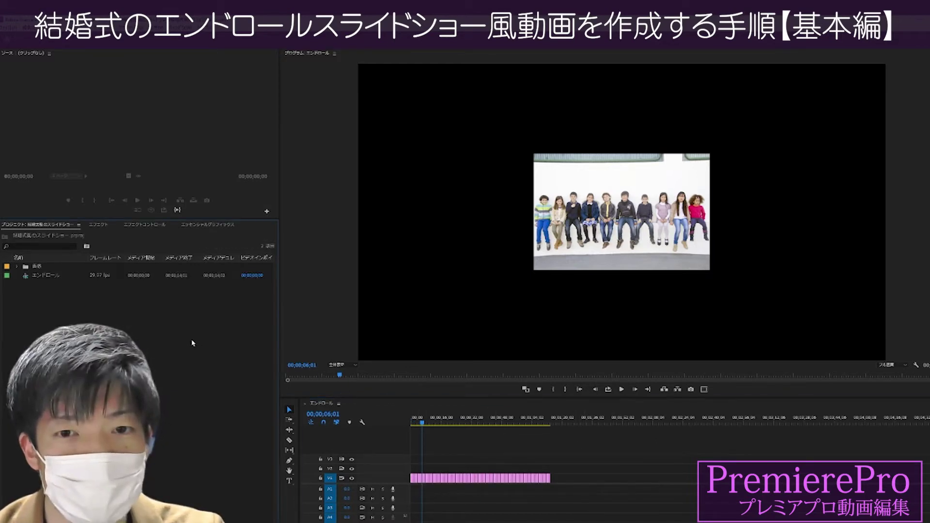
Step: Duplicate the エンドロール sequence and rename the copy 'エンドロール（フレーム）'
{"action": "left_click", "coordinate": [45, 276]}
{"action": "key", "text": "ctrl+c"}
{"action": "key", "text": "ctrl+v"}
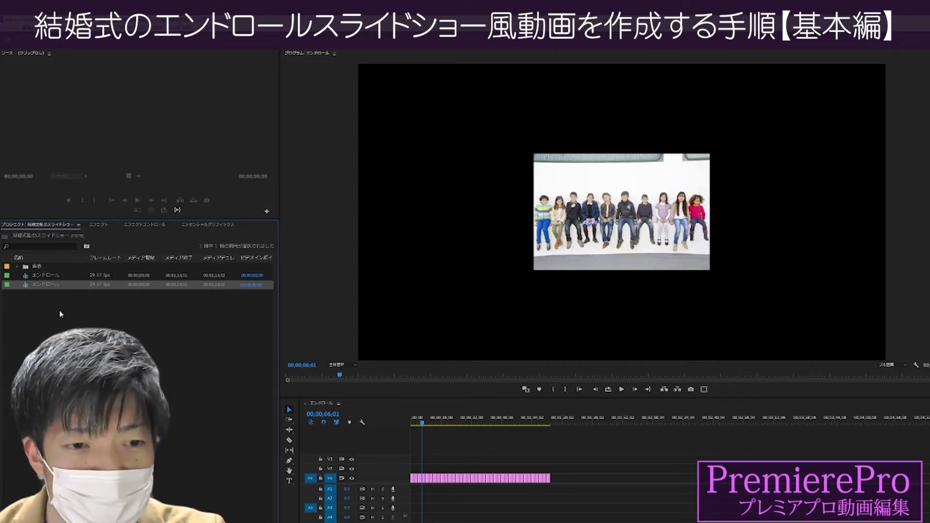
{"action": "left_click", "coordinate": [48, 286]}
{"action": "type", "text": "（"}
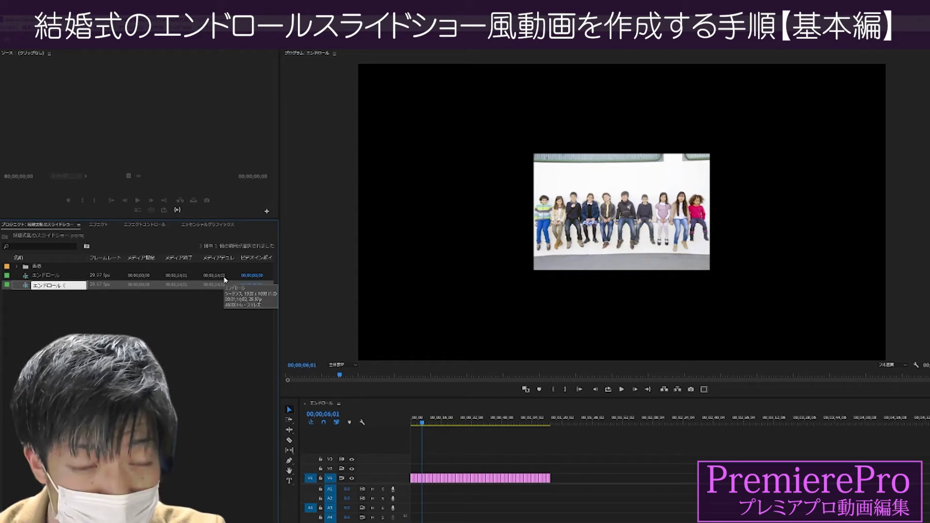
{"action": "type", "text": "フレーム"}
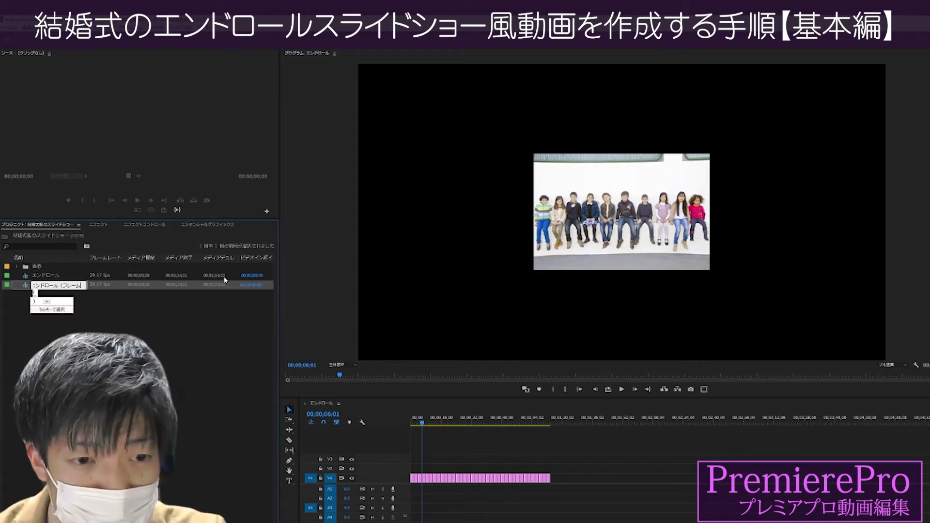
{"action": "key", "text": "Return"}
{"action": "key", "text": "Return"}
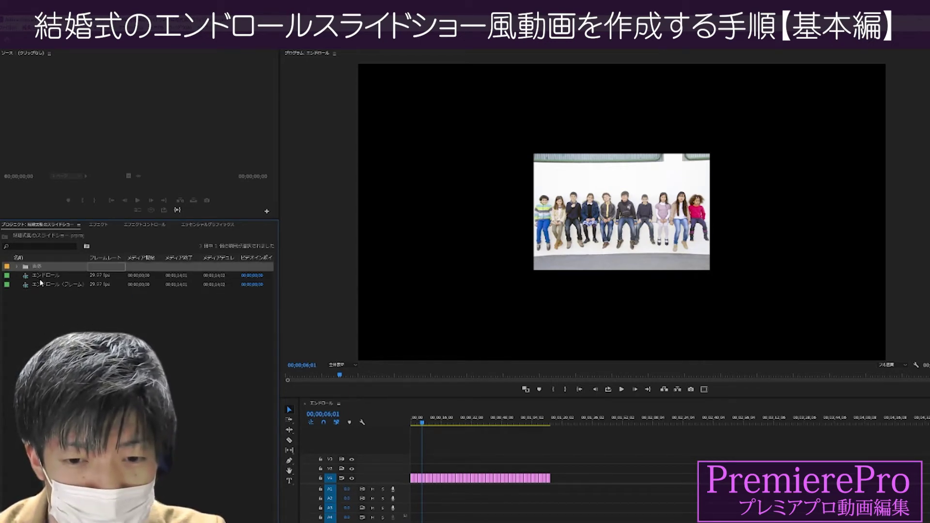
Step: Delete the photo clips from the original エンドロール sequence and open the エンドロール（フレーム） copy
{"action": "left_click", "coordinate": [41, 275]}
{"action": "left_click", "coordinate": [443, 479]}
{"action": "key", "text": "Delete"}
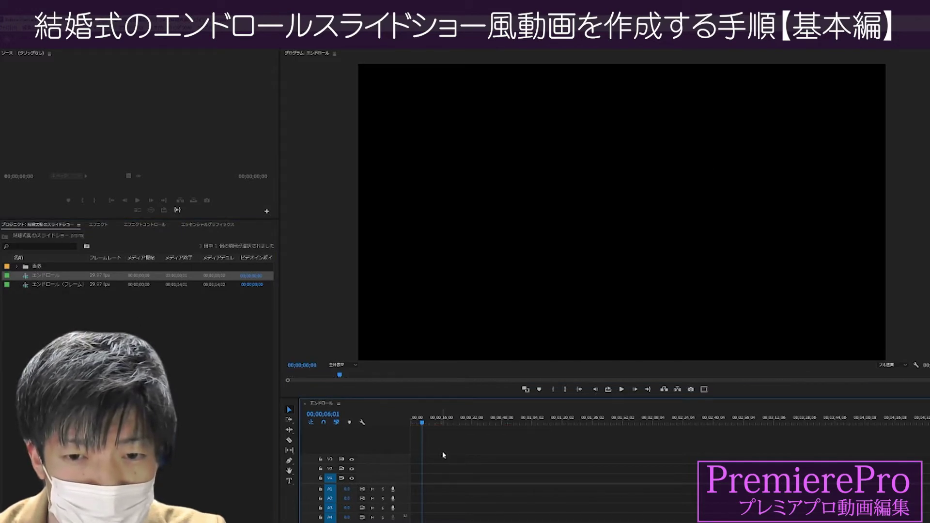
{"action": "double_click", "coordinate": [49, 284]}
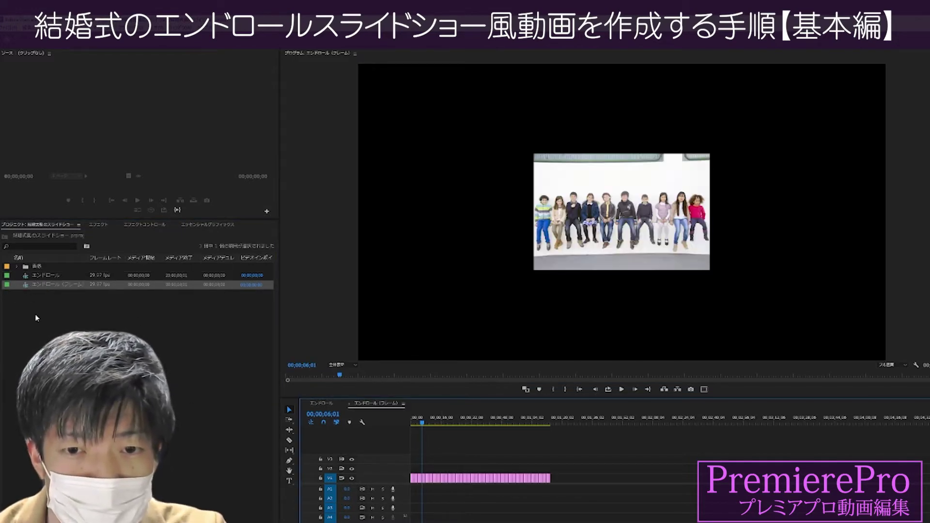
{"action": "left_click", "coordinate": [785, 342]}
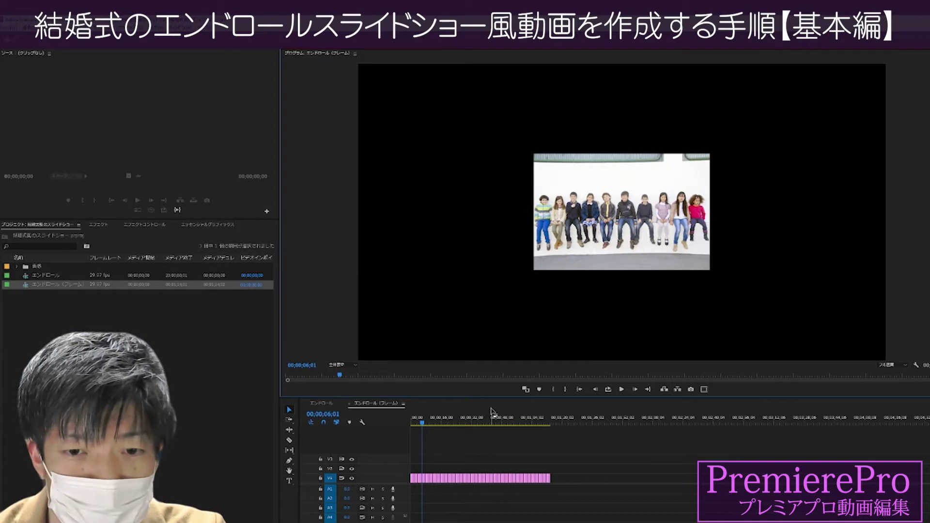
{"action": "mouse_move", "coordinate": [443, 422]}
{"action": "left_mouse_down"}
{"action": "mouse_move", "coordinate": [521, 432]}
{"action": "mouse_move", "coordinate": [440, 439]}
{"action": "mouse_move", "coordinate": [455, 433]}
{"action": "left_mouse_up"}
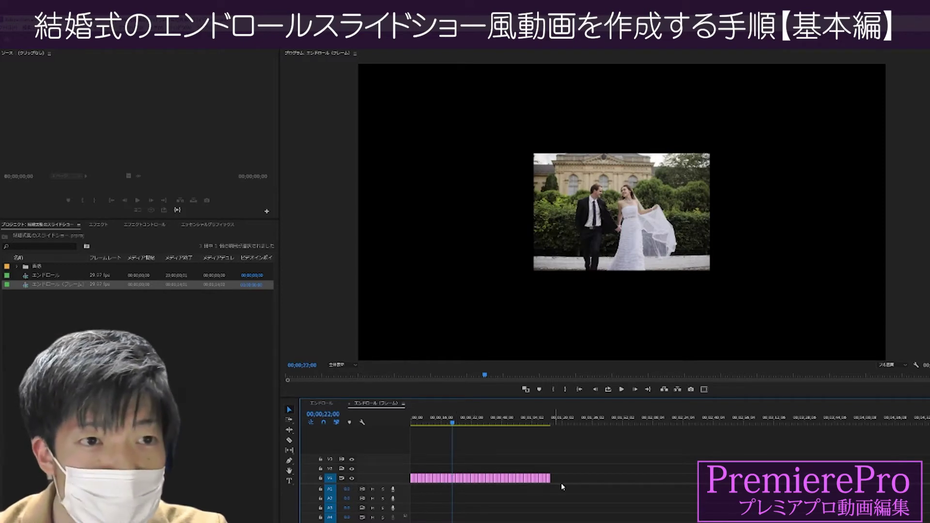
Step: Apply Scale to Frame Size to the V1 photos, check the result, and save the project
{"action": "left_click_drag", "start_coordinate": [452, 435], "coordinate": [437, 424]}
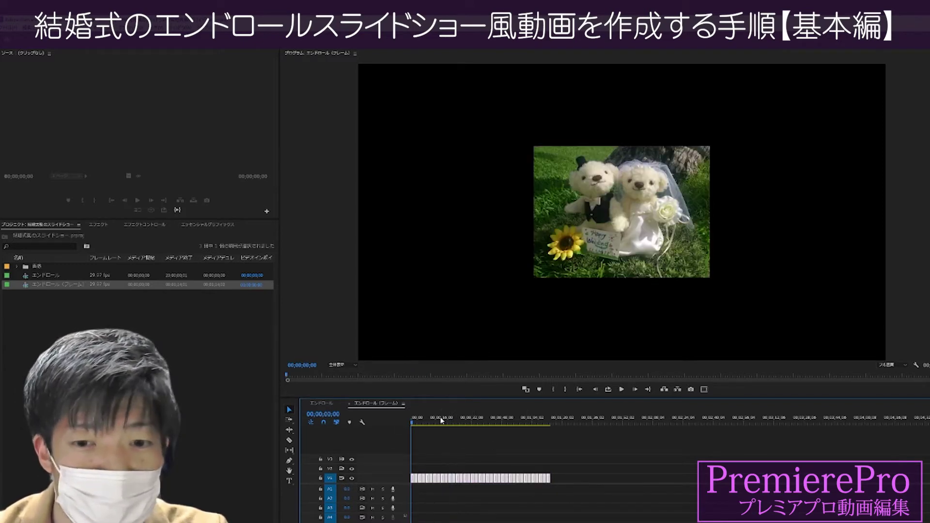
{"action": "right_click", "coordinate": [466, 479]}
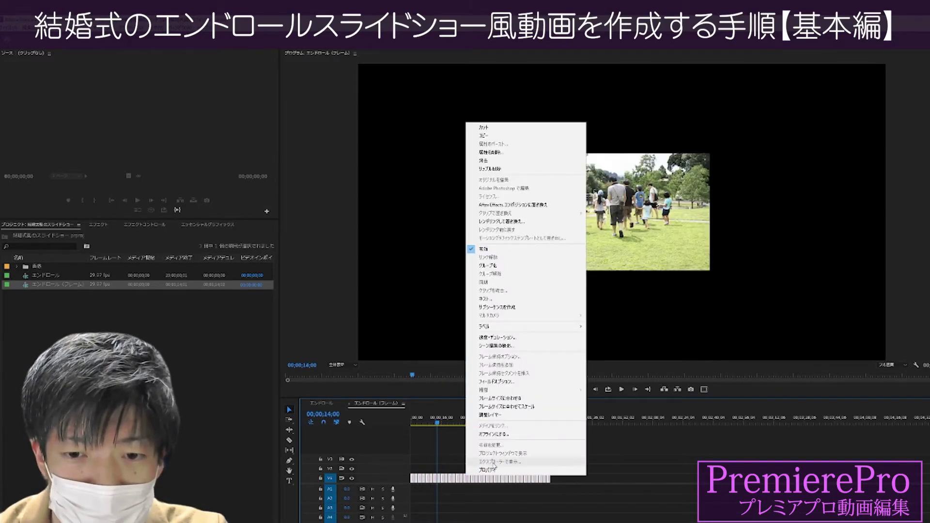
{"action": "left_click", "coordinate": [505, 407]}
{"action": "mouse_move", "coordinate": [449, 418]}
{"action": "left_mouse_down"}
{"action": "mouse_move", "coordinate": [546, 428]}
{"action": "mouse_move", "coordinate": [411, 429]}
{"action": "left_mouse_up"}
{"action": "key", "text": "ctrl+s"}
Step: Place エンドロール（フレーム） at the start of エンドロール's V1 with its audio on A1
{"action": "left_click", "coordinate": [326, 405]}
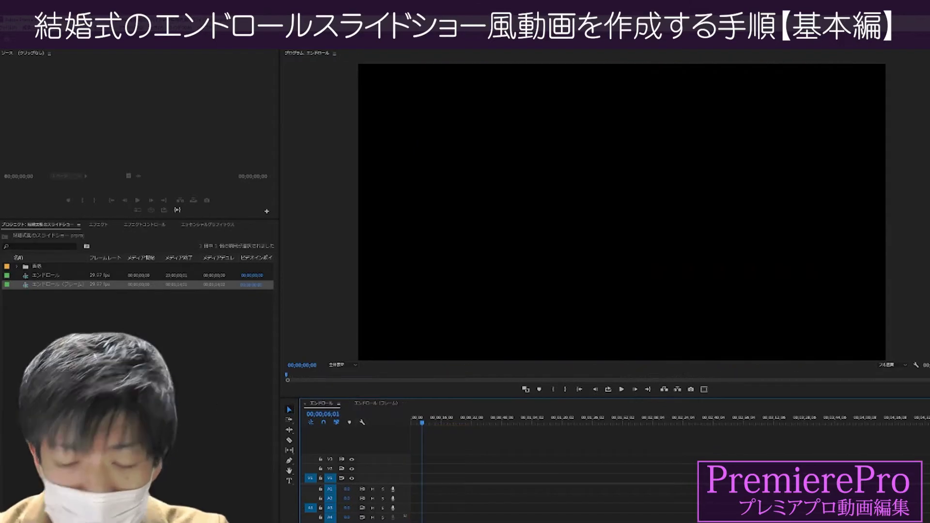
{"action": "left_click", "coordinate": [49, 338]}
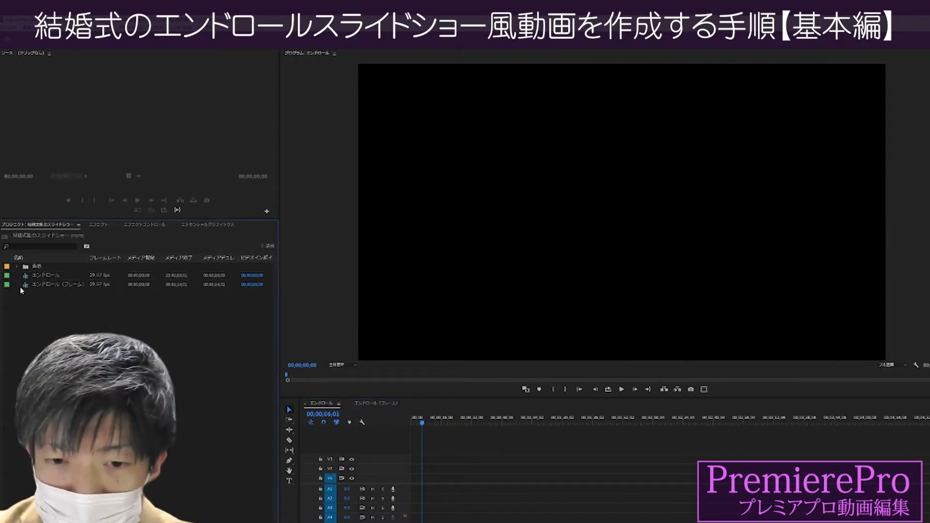
{"action": "left_click_drag", "start_coordinate": [29, 284], "coordinate": [389, 479]}
{"action": "left_click_drag", "start_coordinate": [448, 510], "coordinate": [448, 490]}
{"action": "key", "text": "space"}
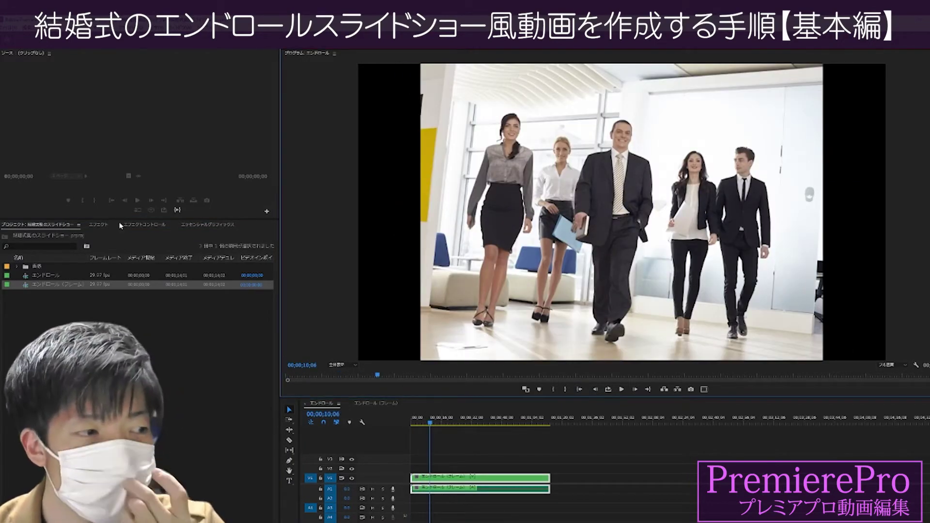
Step: Scale the nested slideshow clip down to 51 in Effect Controls, positioned toward the left
{"action": "left_click", "coordinate": [144, 225]}
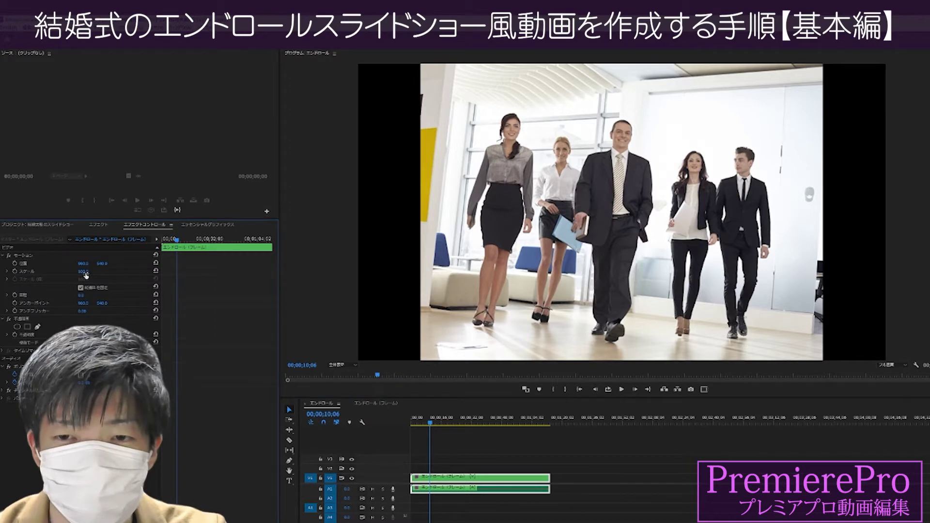
{"action": "left_click_drag", "start_coordinate": [86, 273], "coordinate": [44, 263]}
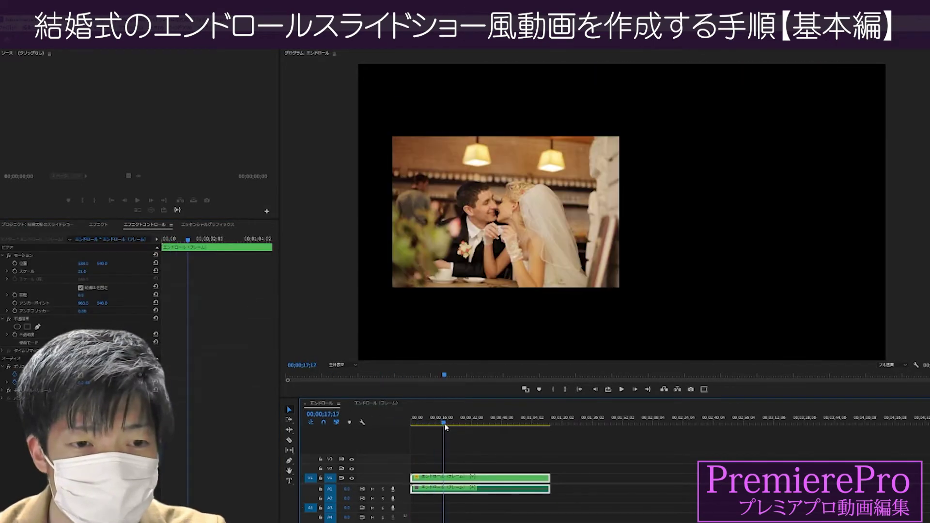
{"action": "left_click", "coordinate": [434, 466]}
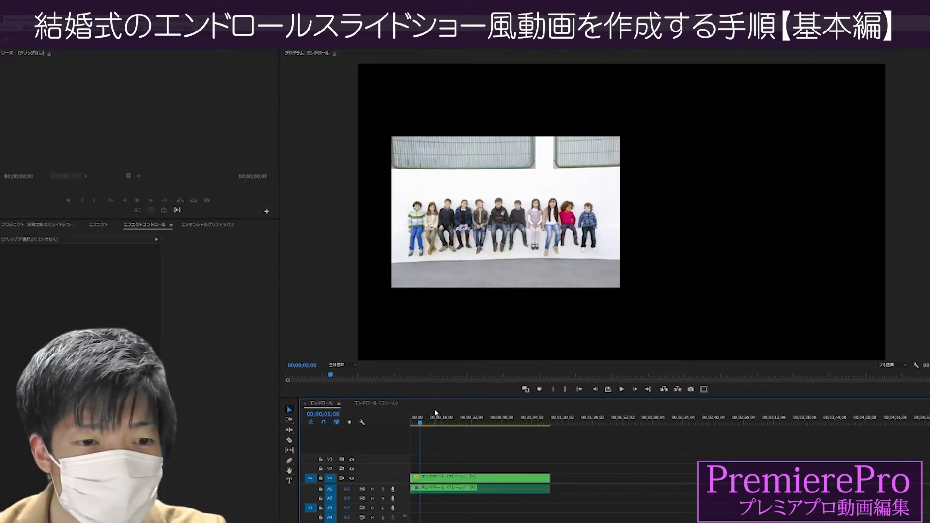
Step: Rotate the teddy bear photo about 16 degrees inside the エンドロール（フレーム） sequence
{"action": "double_click", "coordinate": [445, 481]}
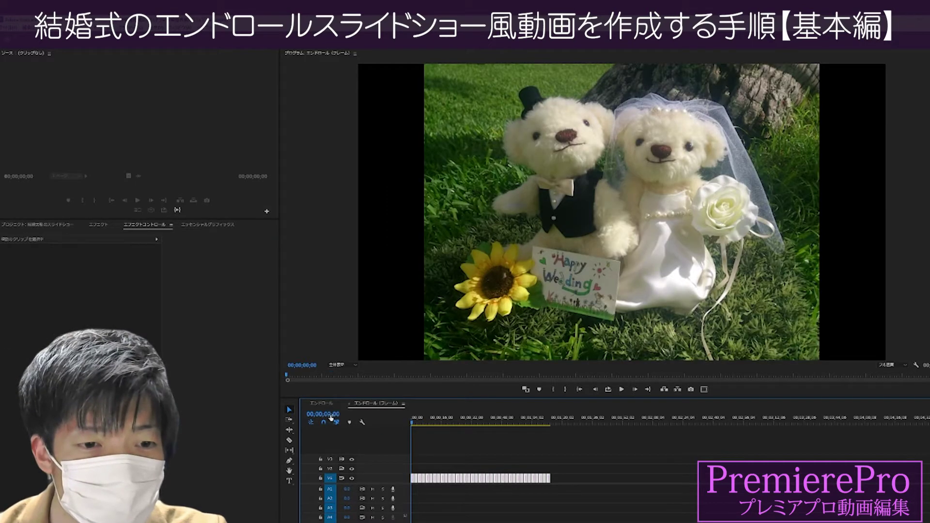
{"action": "left_click", "coordinate": [39, 225]}
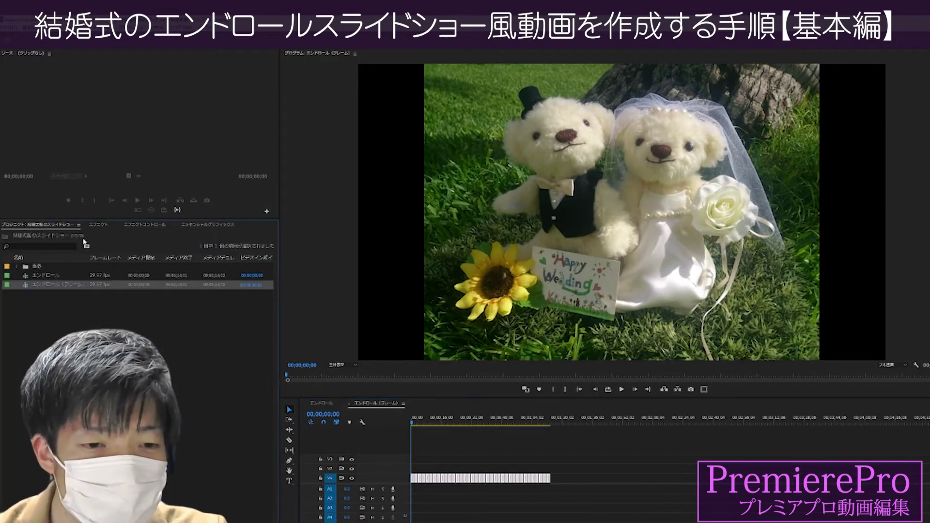
{"action": "left_click", "coordinate": [184, 225]}
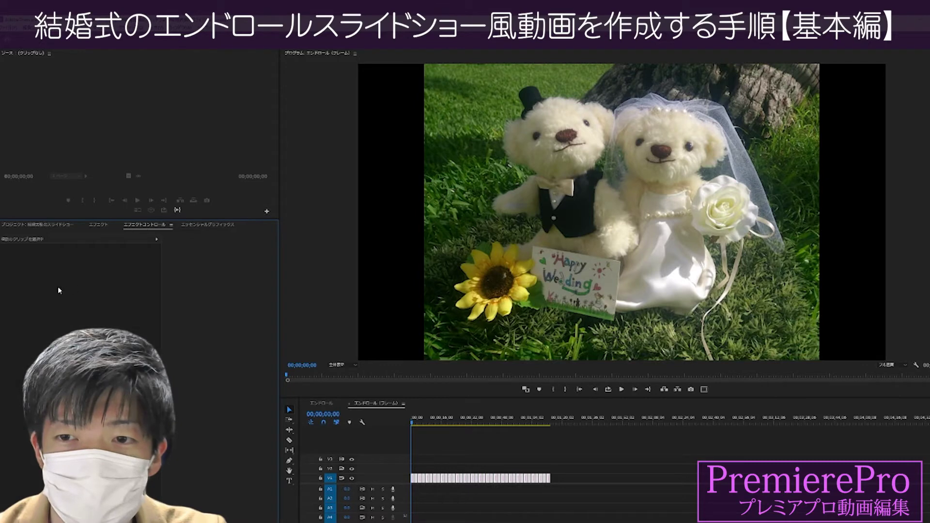
{"action": "left_click", "coordinate": [435, 478]}
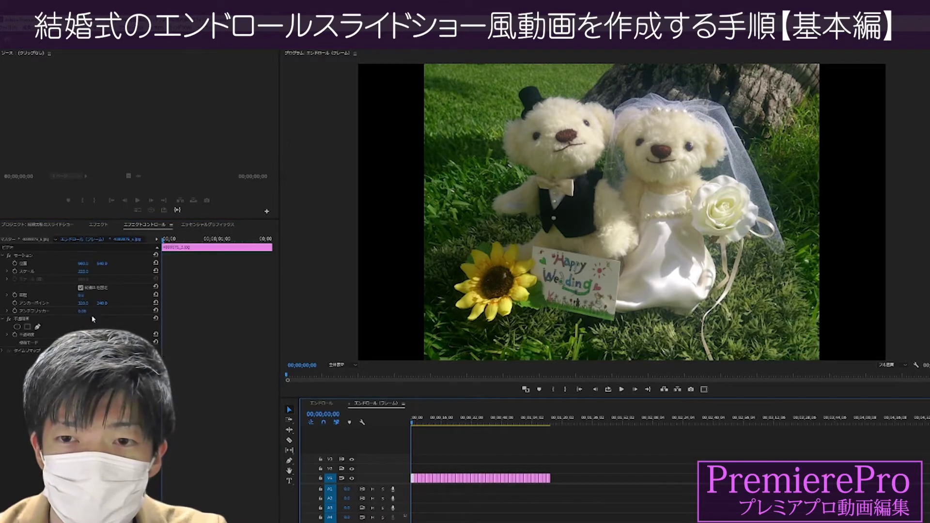
{"action": "left_click_drag", "start_coordinate": [83, 297], "coordinate": [91, 274]}
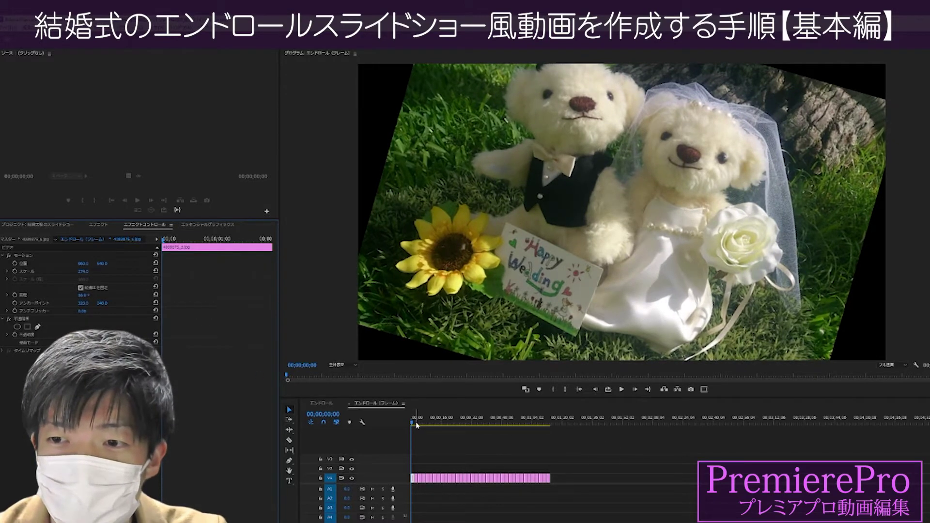
{"action": "left_click", "coordinate": [333, 405]}
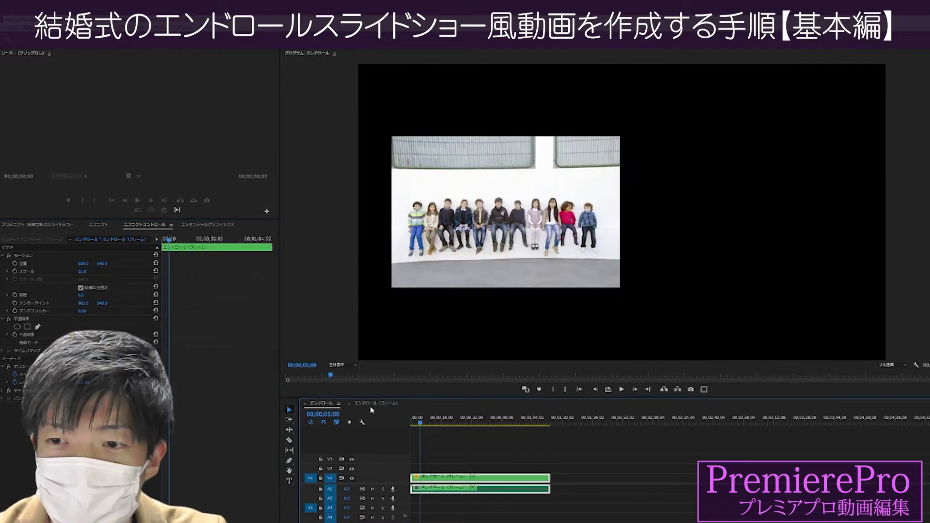
Step: Resize the car photo to about 65% scale in the Program monitor and save the project
{"action": "left_click", "coordinate": [415, 421]}
{"action": "left_click", "coordinate": [621, 390]}
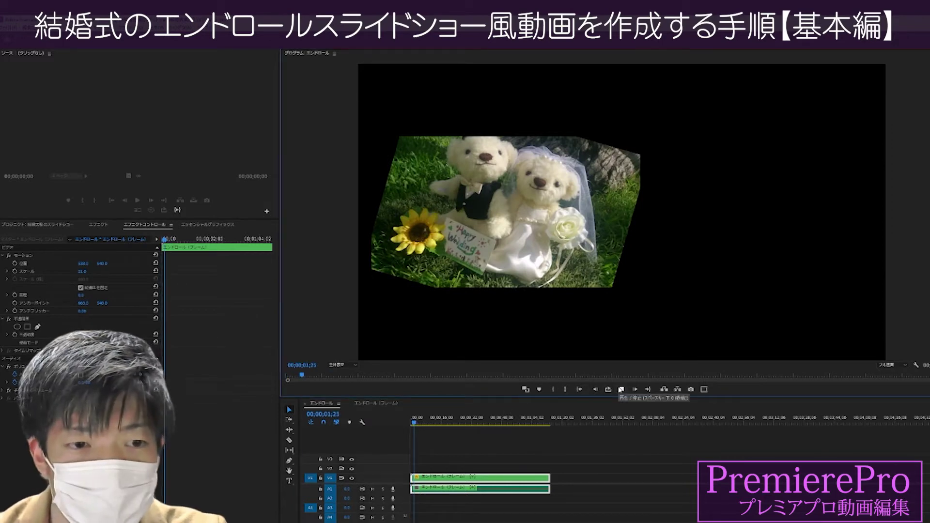
{"action": "left_click", "coordinate": [594, 204]}
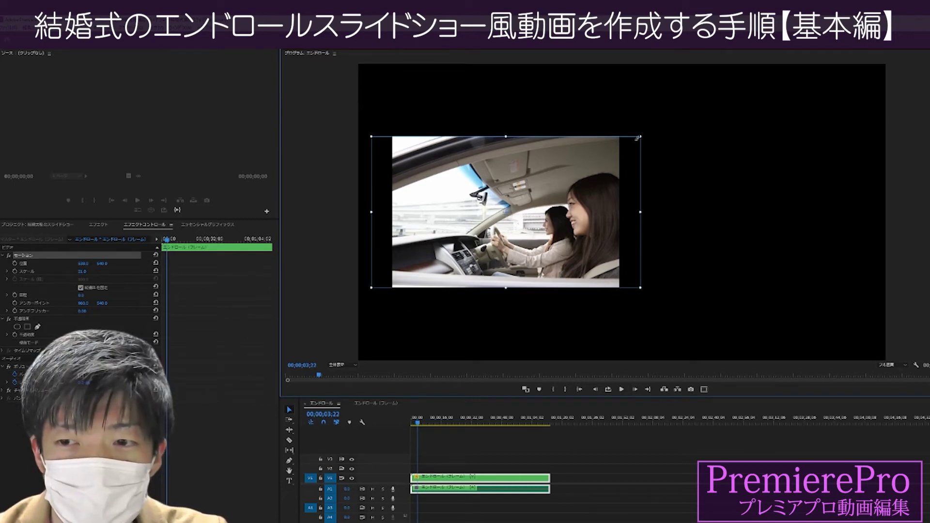
{"action": "left_click_drag", "start_coordinate": [639, 138], "coordinate": [671, 119]}
{"action": "left_click_drag", "start_coordinate": [612, 204], "coordinate": [624, 202]}
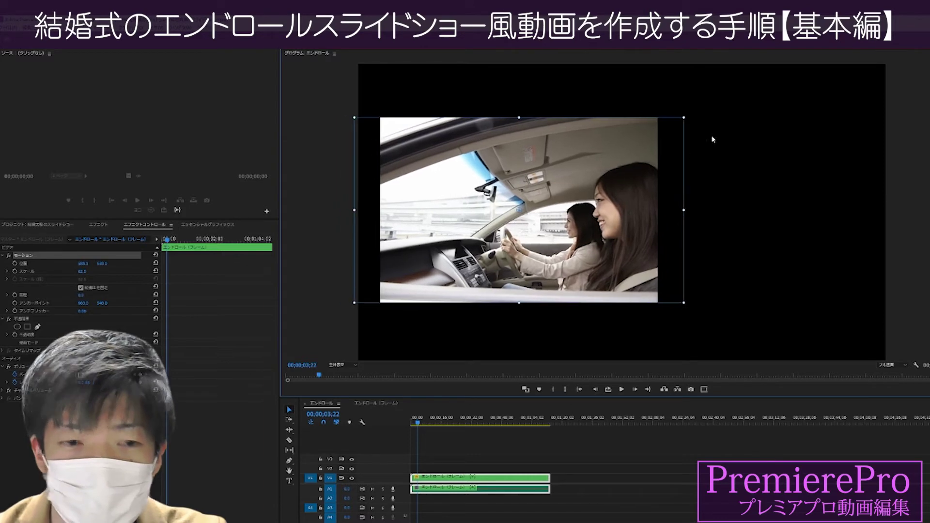
{"action": "left_click_drag", "start_coordinate": [686, 117], "coordinate": [721, 100]}
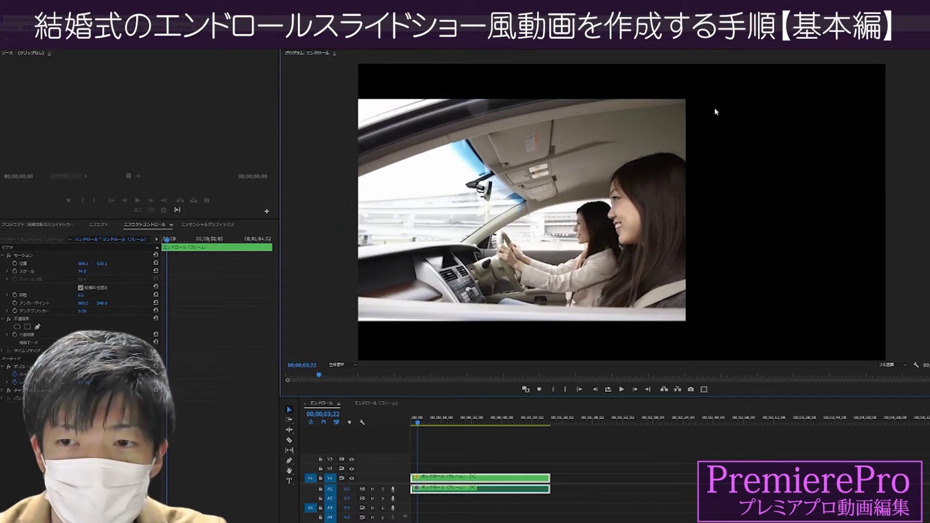
{"action": "left_click", "coordinate": [641, 140]}
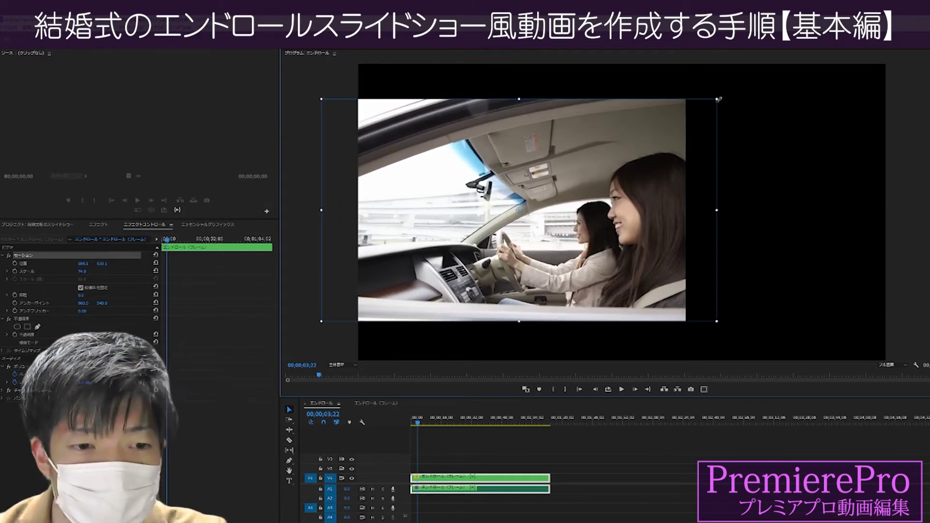
{"action": "left_click_drag", "start_coordinate": [718, 99], "coordinate": [693, 118]}
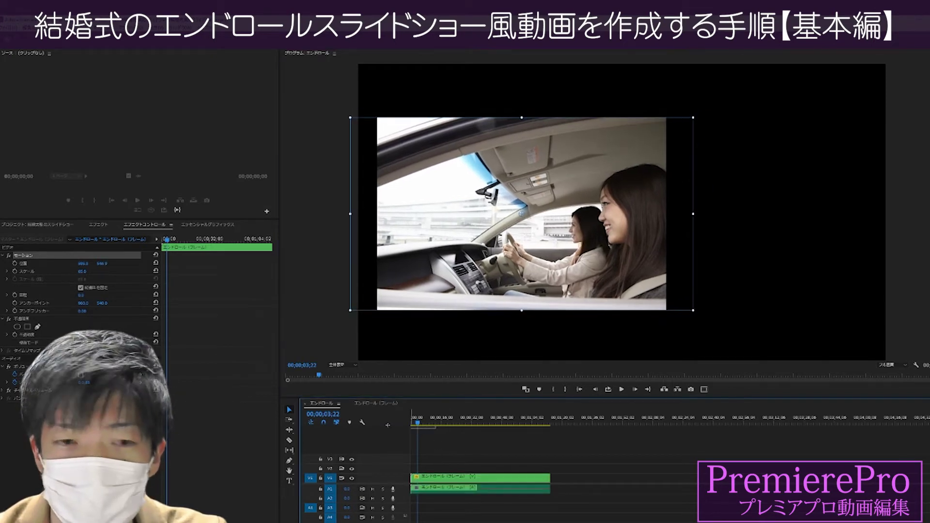
{"action": "left_click", "coordinate": [608, 389]}
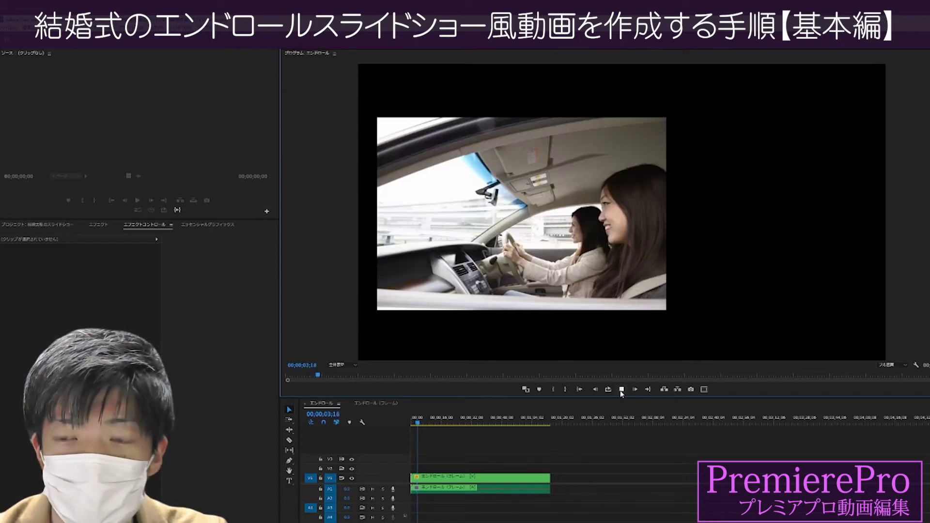
{"action": "key", "text": "ctrl+s"}
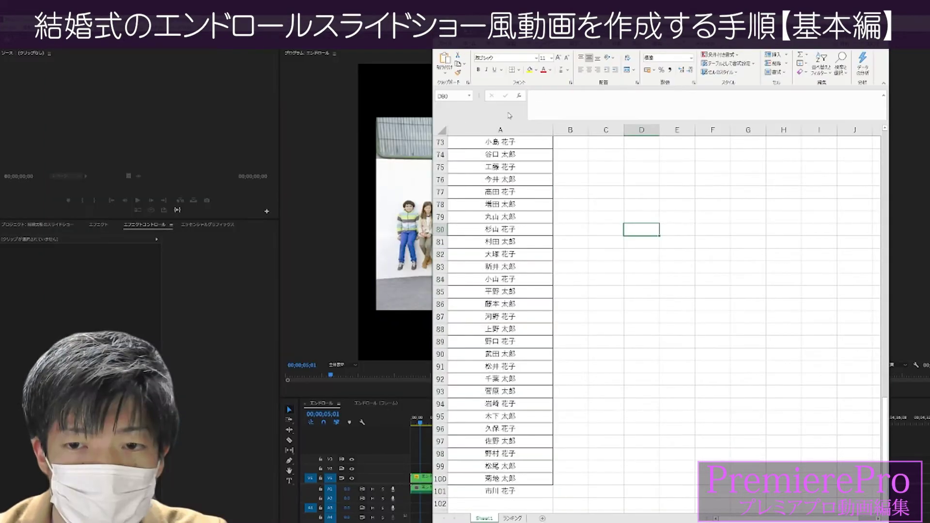
Step: Select and copy the Excel attendee names from the 出席者 heading to A101, then return to Premiere Pro
{"action": "scroll", "coordinate": [516, 247], "scroll_direction": "up", "scroll_amount": 10}
{"action": "scroll", "coordinate": [509, 227], "scroll_direction": "up", "scroll_amount": 9}
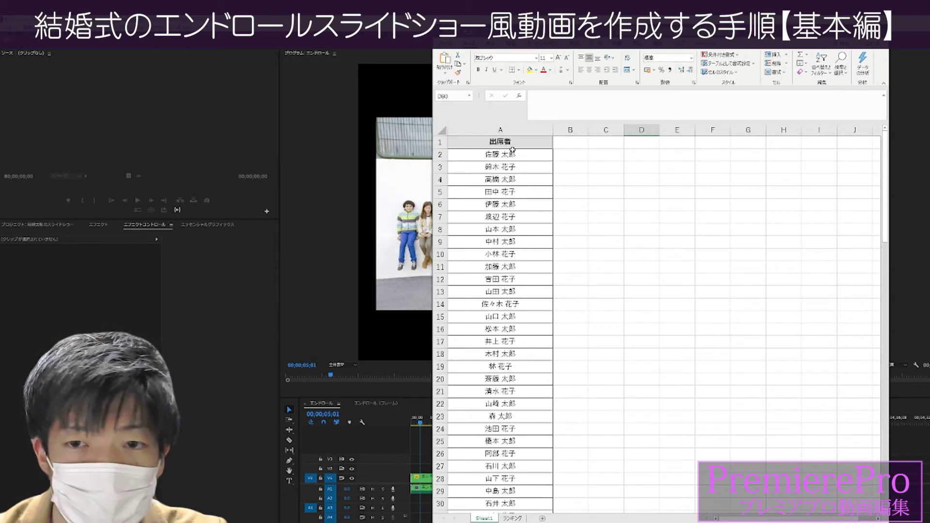
{"action": "left_click_drag", "start_coordinate": [512, 145], "coordinate": [506, 506]}
{"action": "scroll", "coordinate": [504, 457], "scroll_direction": "down", "scroll_amount": 8}
{"action": "scroll", "coordinate": [505, 457], "scroll_direction": "down", "scroll_amount": 8}
{"action": "scroll", "coordinate": [504, 387], "scroll_direction": "down", "scroll_amount": 9}
{"action": "left_click", "coordinate": [516, 300], "text": "shift"}
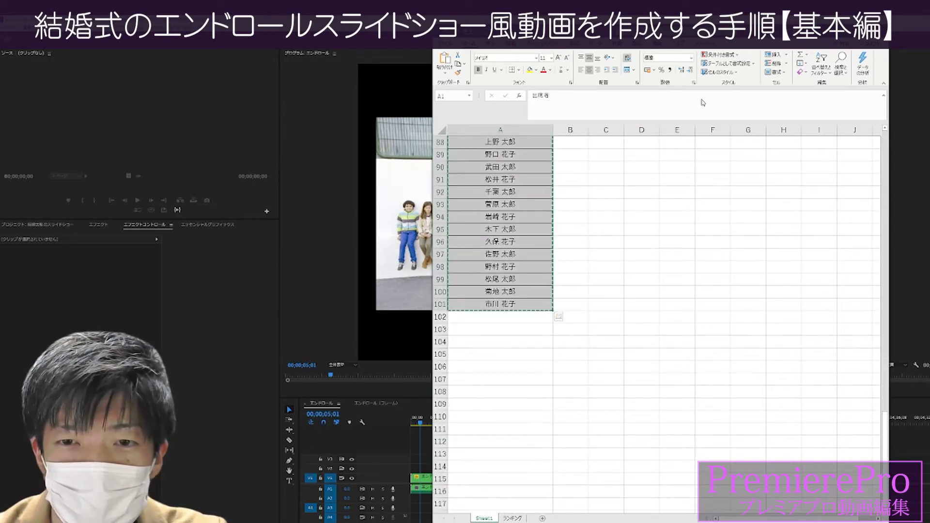
{"action": "left_click_drag", "start_coordinate": [630, 41], "coordinate": [667, 43]}
{"action": "scroll", "coordinate": [552, 260], "scroll_direction": "up", "scroll_amount": 15}
{"action": "scroll", "coordinate": [552, 260], "scroll_direction": "up", "scroll_amount": 14}
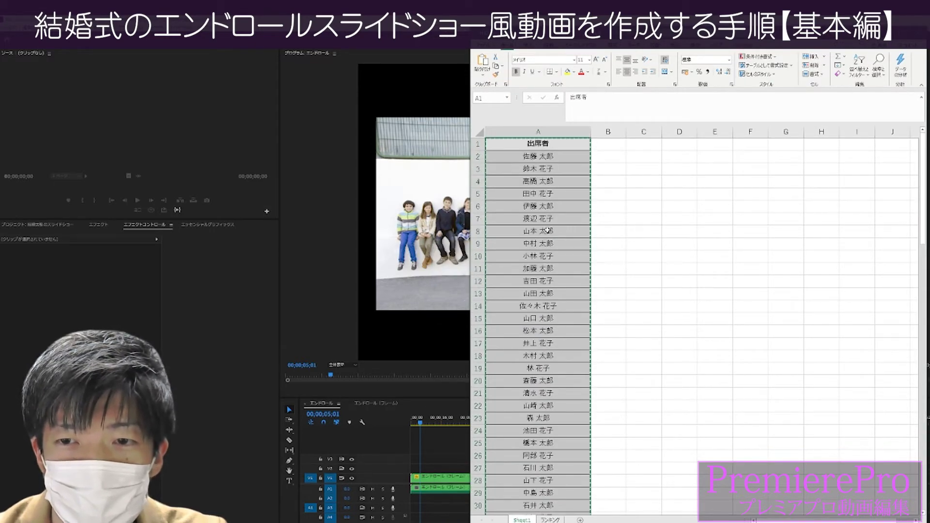
{"action": "left_click", "coordinate": [350, 151]}
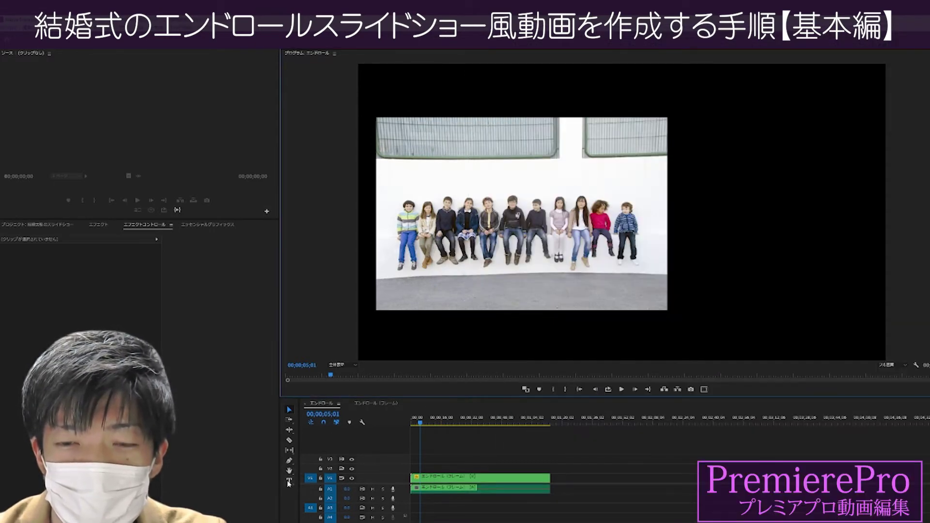
Step: Paste the attendee list as text at the frame's top right with font size 80
{"action": "left_click", "coordinate": [289, 481]}
{"action": "left_click", "coordinate": [719, 105]}
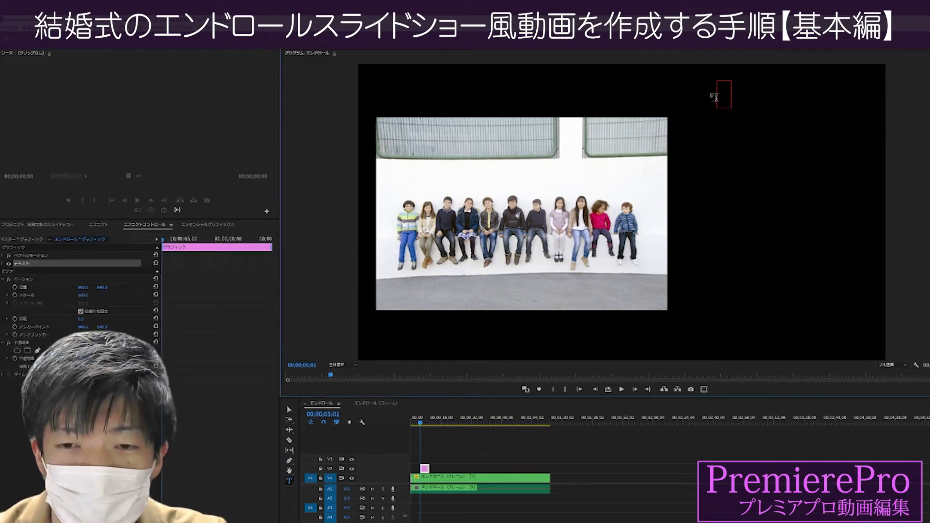
{"action": "key", "text": "ctrl+v"}
{"action": "left_click", "coordinate": [289, 411]}
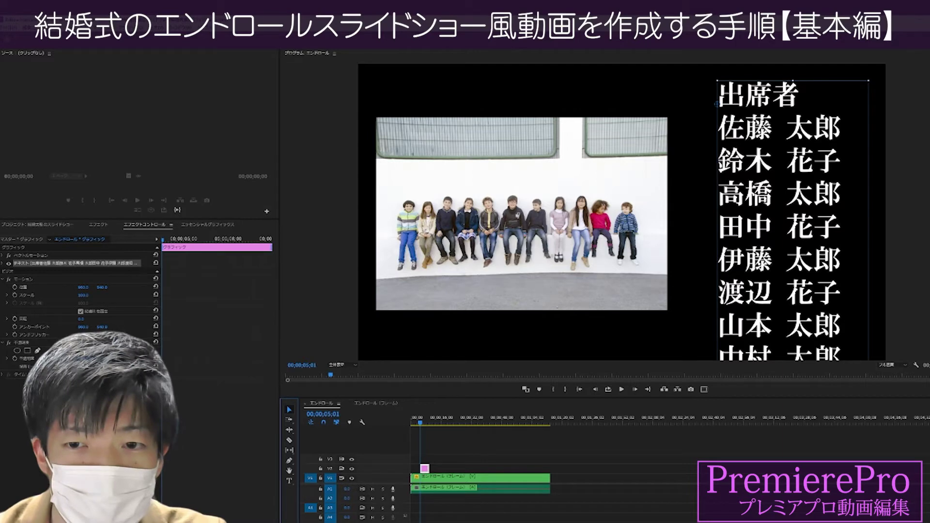
{"action": "left_click", "coordinate": [3, 263]}
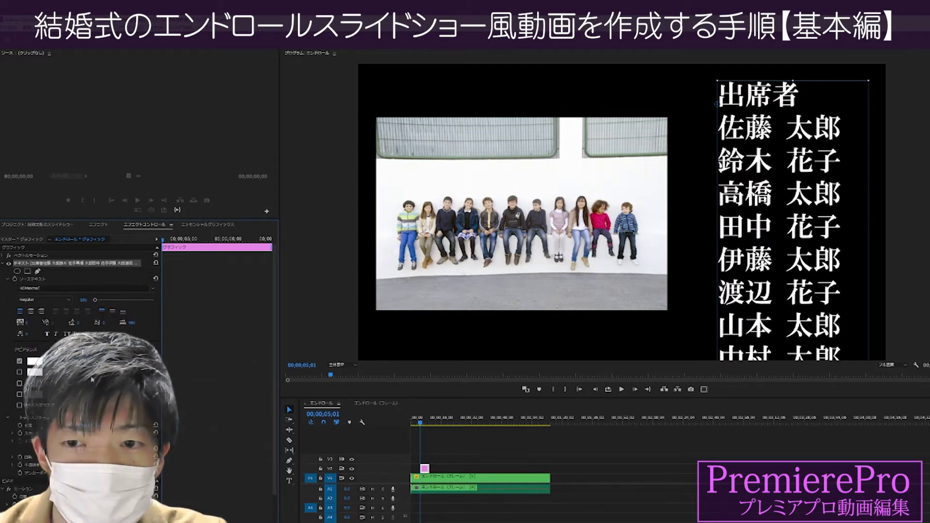
{"action": "left_click_drag", "start_coordinate": [95, 300], "coordinate": [94, 300]}
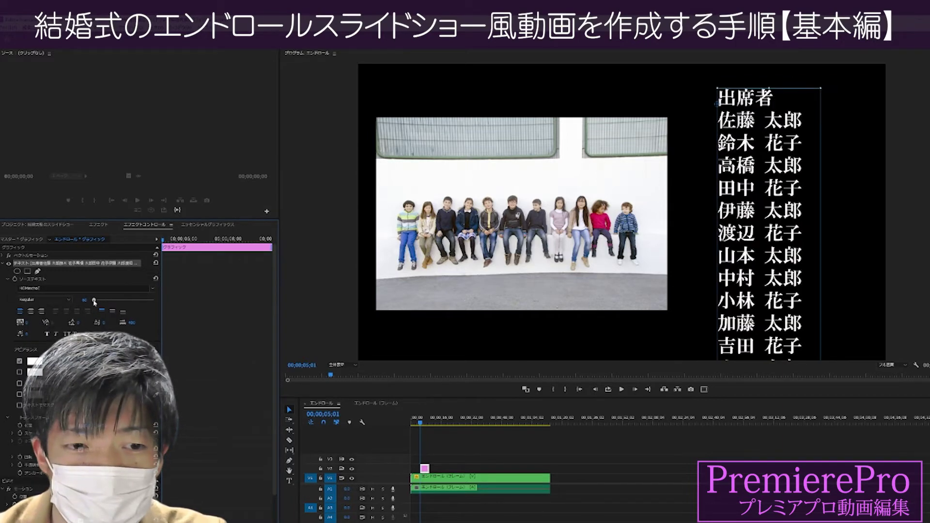
Step: Add a blank line after 出席者, centre-align the names, and shift the list right
{"action": "double_click", "coordinate": [760, 213]}
{"action": "left_click_drag", "start_coordinate": [803, 122], "coordinate": [776, 93]}
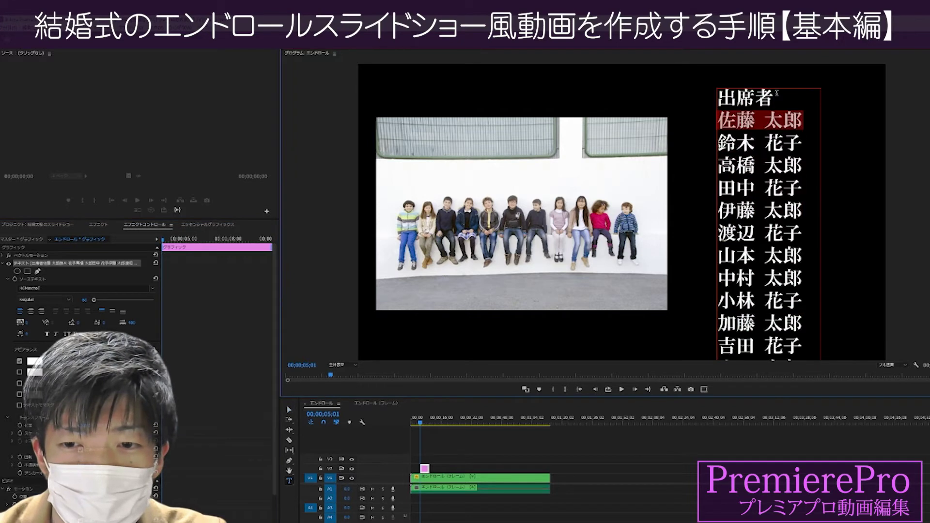
{"action": "key", "text": "Left"}
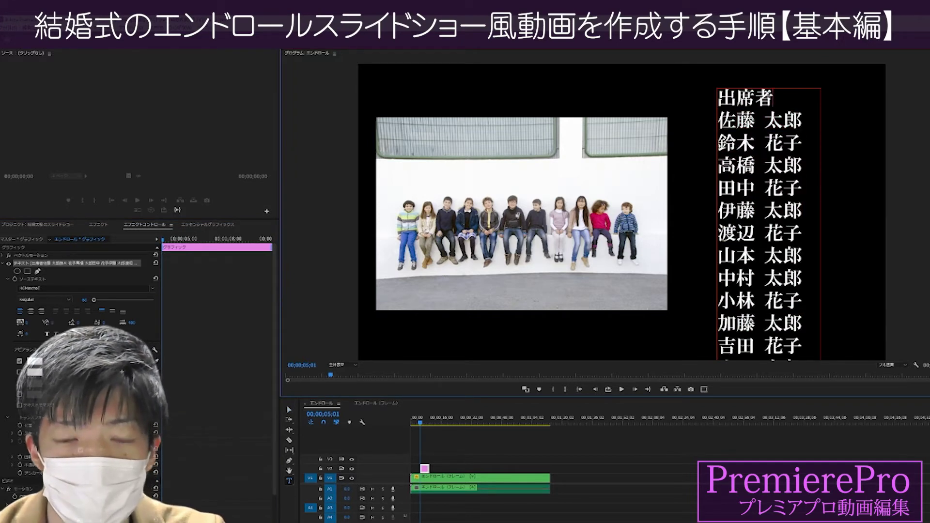
{"action": "key", "text": "Return"}
{"action": "key", "text": "shift+Up"}
{"action": "key", "text": "shift+Up"}
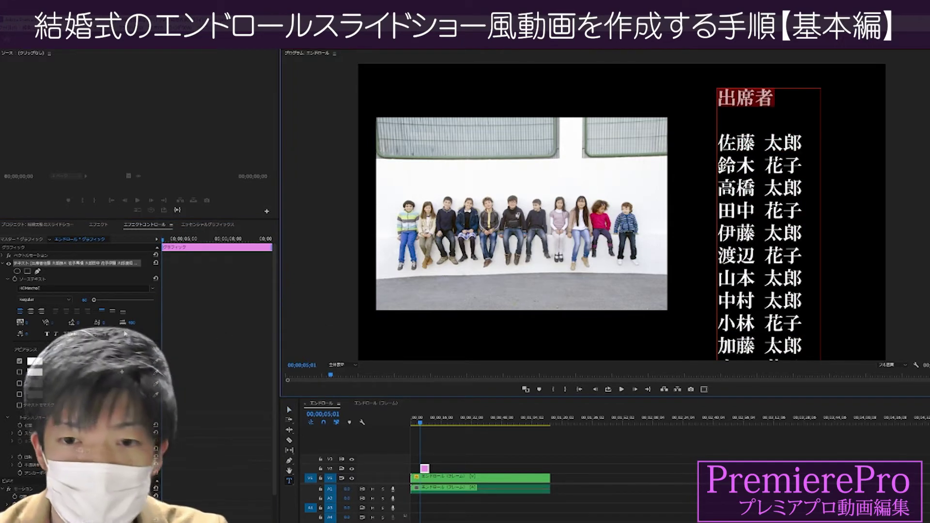
{"action": "left_click", "coordinate": [30, 311]}
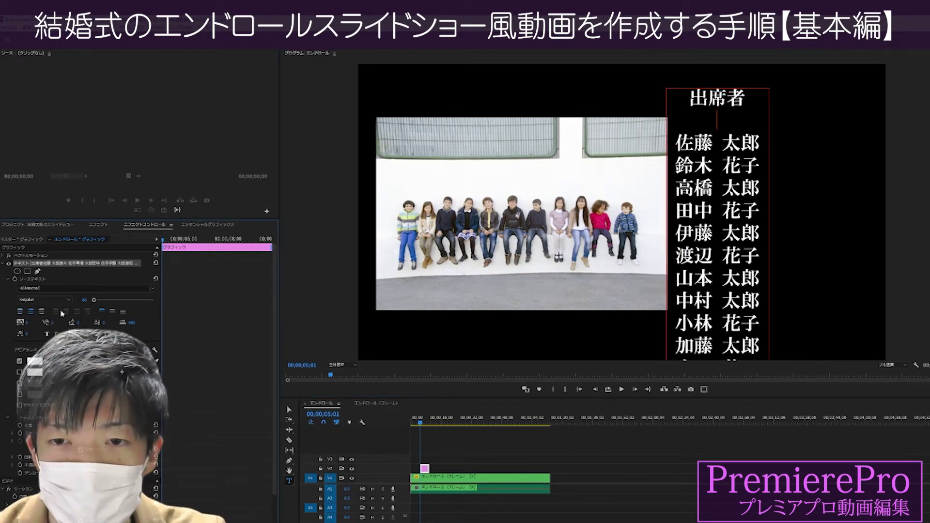
{"action": "left_click_drag", "start_coordinate": [715, 229], "coordinate": [780, 227]}
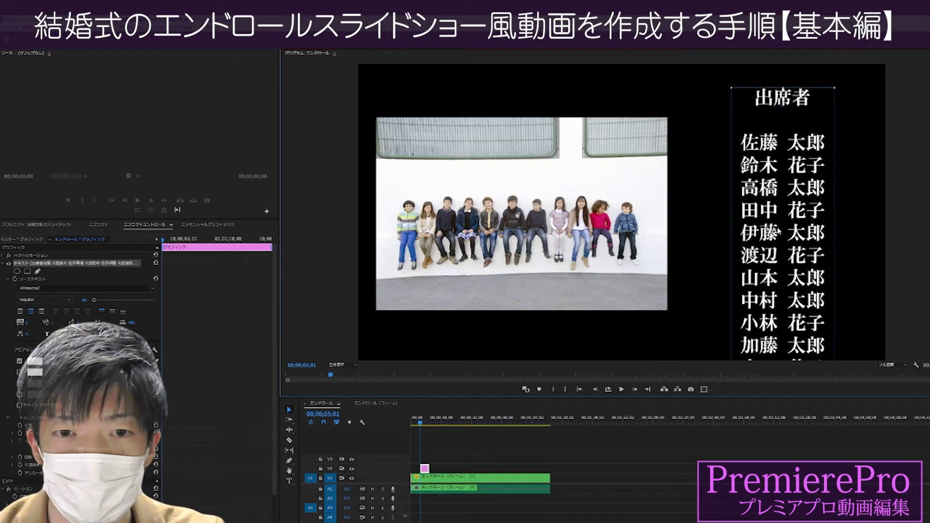
Step: Extend the V2 name graphic clip to match the slideshow's length on V1
{"action": "left_click", "coordinate": [583, 228]}
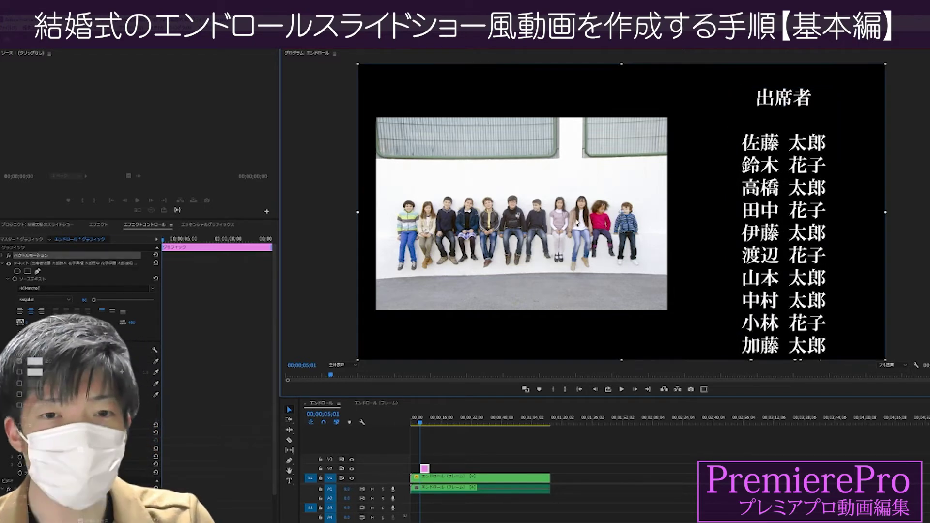
{"action": "left_click_drag", "start_coordinate": [428, 468], "coordinate": [549, 467]}
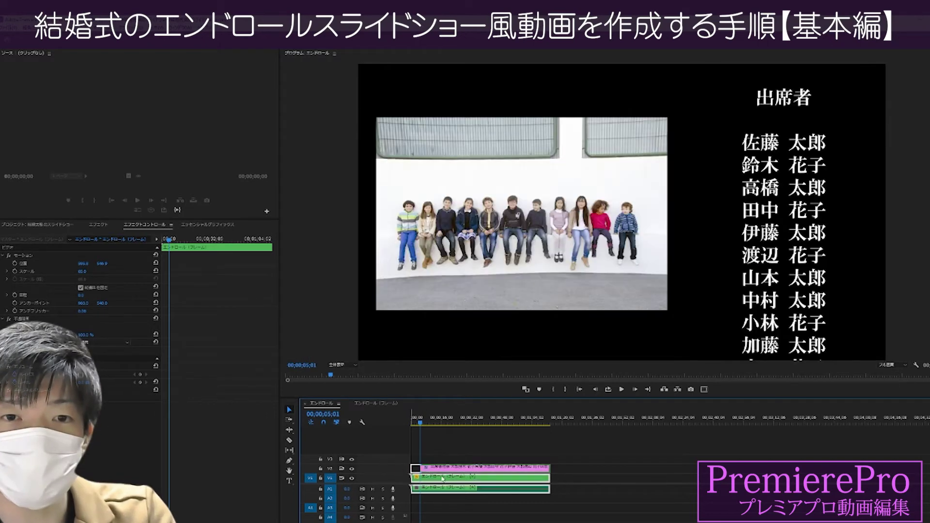
{"action": "left_click", "coordinate": [504, 468]}
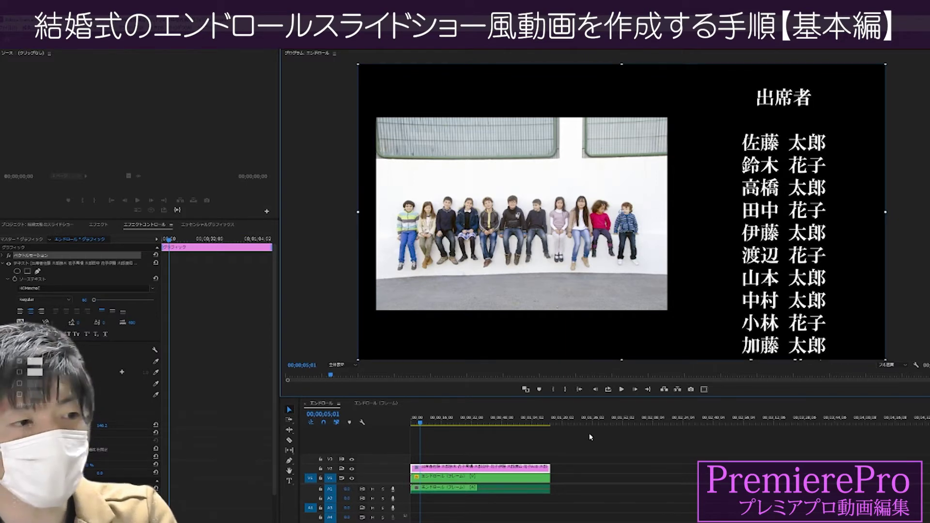
Step: Shift the slideshow clip slightly right and set its Scale to 60
{"action": "left_click", "coordinate": [479, 478]}
{"action": "mouse_move", "coordinate": [83, 264]}
{"action": "left_mouse_down"}
{"action": "mouse_move", "coordinate": [109, 264]}
{"action": "mouse_move", "coordinate": [90, 271]}
{"action": "mouse_move", "coordinate": [92, 264]}
{"action": "left_mouse_up"}
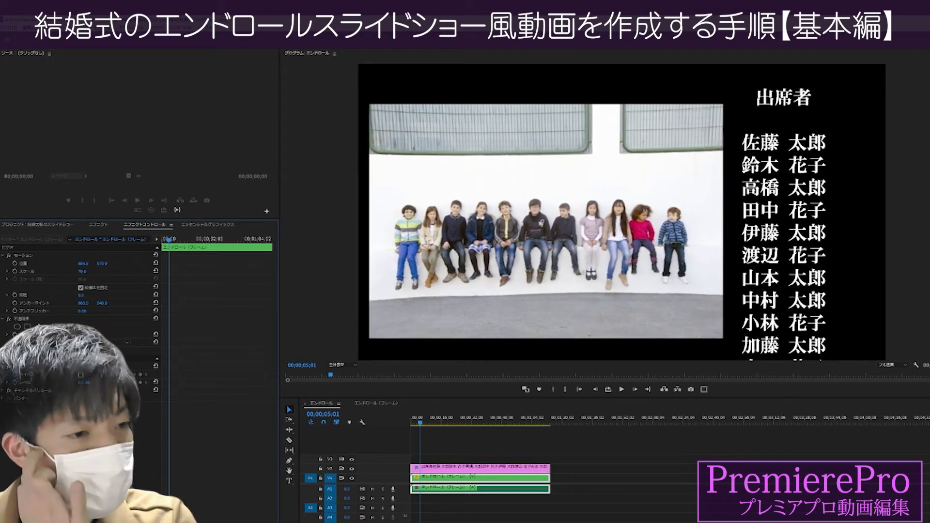
{"action": "left_click", "coordinate": [83, 272]}
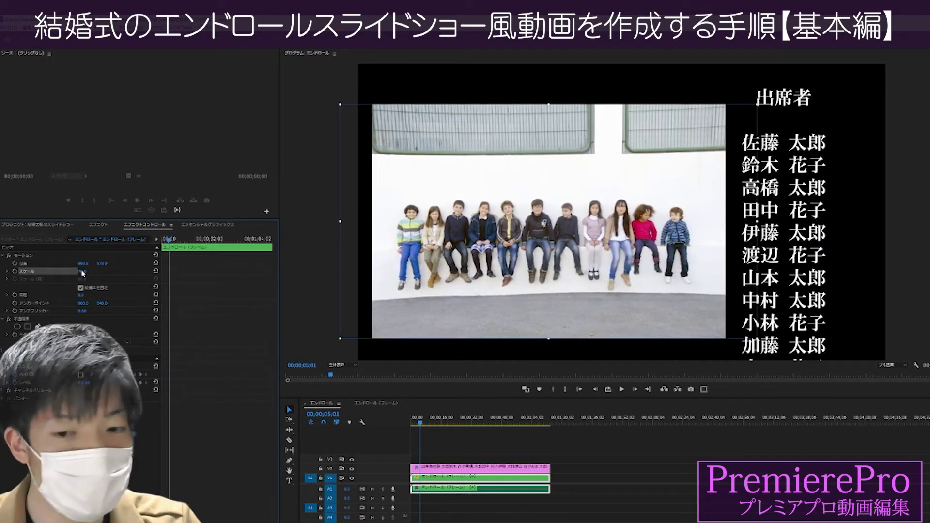
{"action": "type", "text": "60"}
{"action": "key", "text": "Return"}
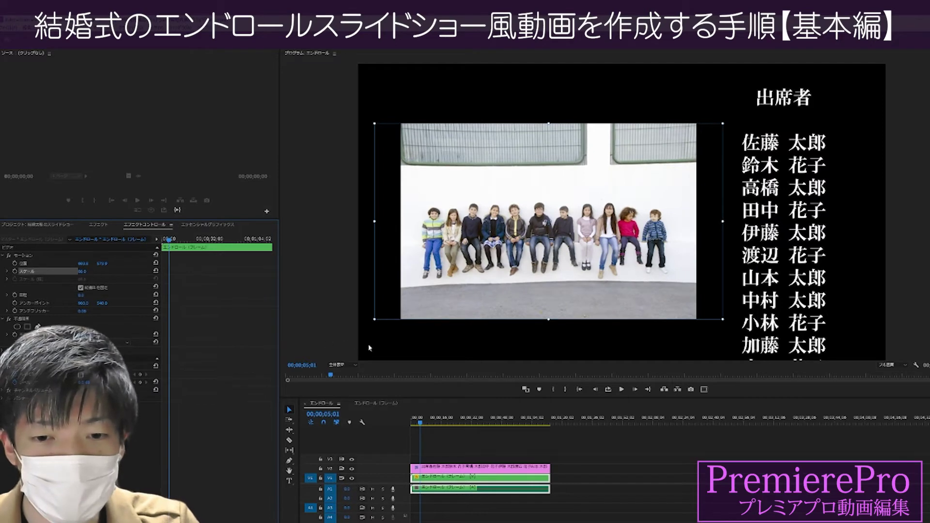
Step: Preview the layout, rewind to the sequence start, and save the project
{"action": "left_click", "coordinate": [404, 350]}
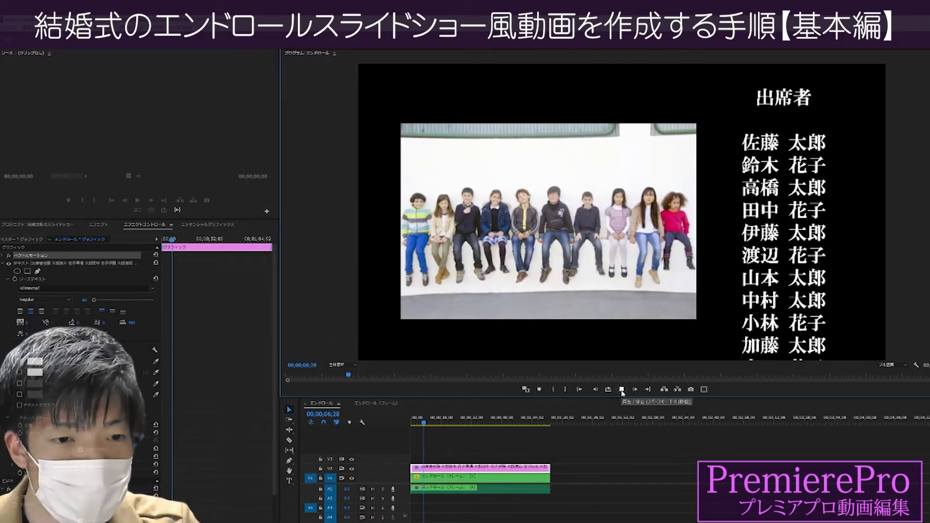
{"action": "left_click", "coordinate": [622, 390]}
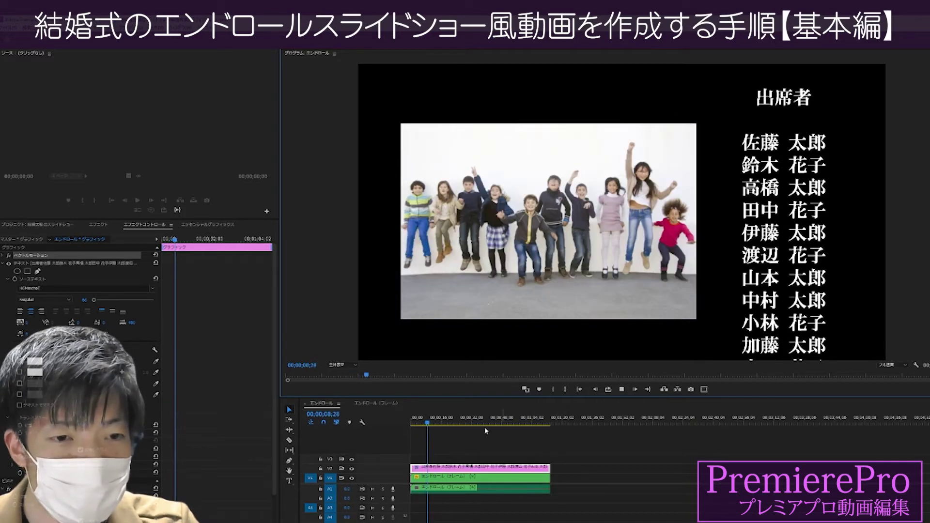
{"action": "left_click_drag", "start_coordinate": [436, 423], "coordinate": [406, 425]}
{"action": "key", "text": "ctrl+s"}
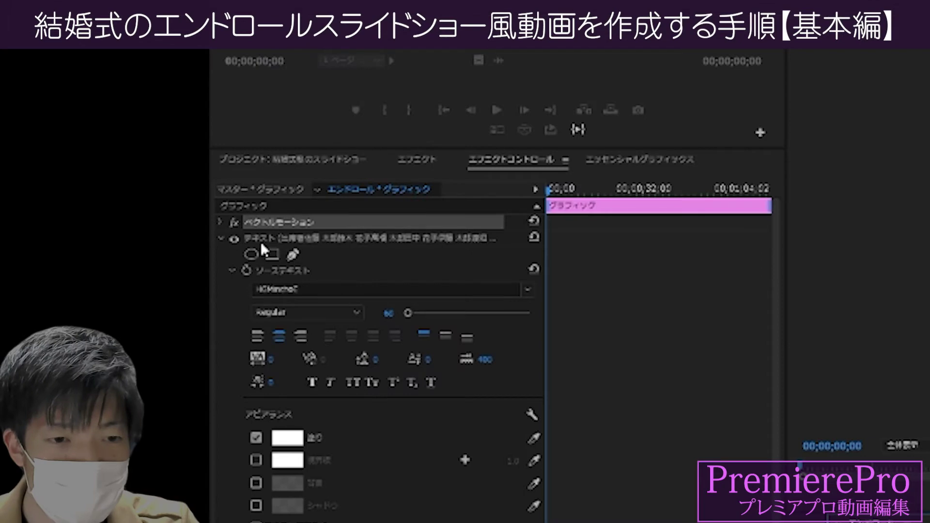
Step: Turn on Roll for the name text in Essential Graphics and preview the scrolling credits
{"action": "left_click", "coordinate": [222, 237]}
{"action": "left_click", "coordinate": [645, 159]}
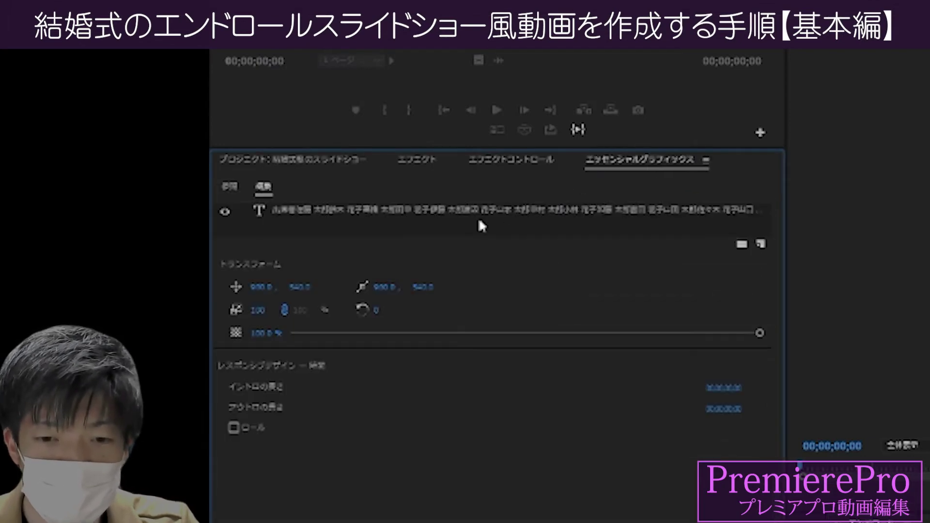
{"action": "left_click", "coordinate": [234, 428]}
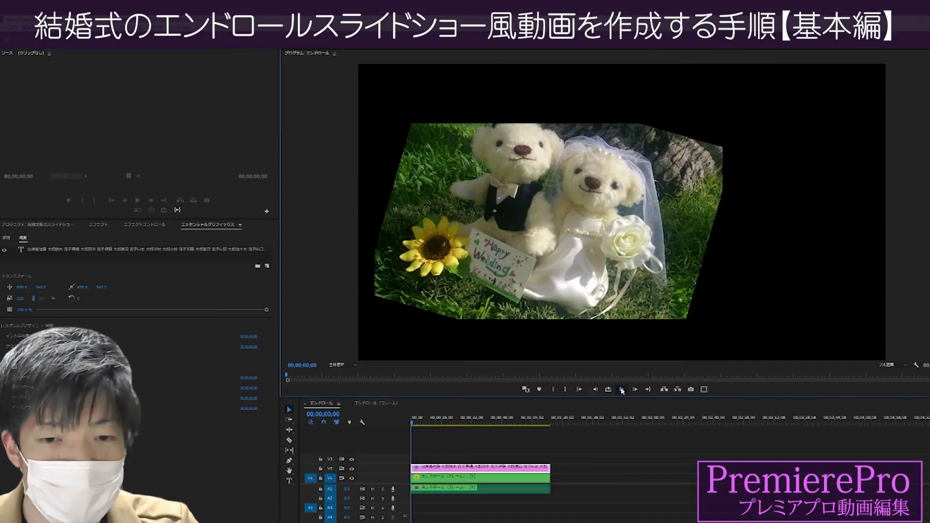
{"action": "left_click", "coordinate": [622, 389]}
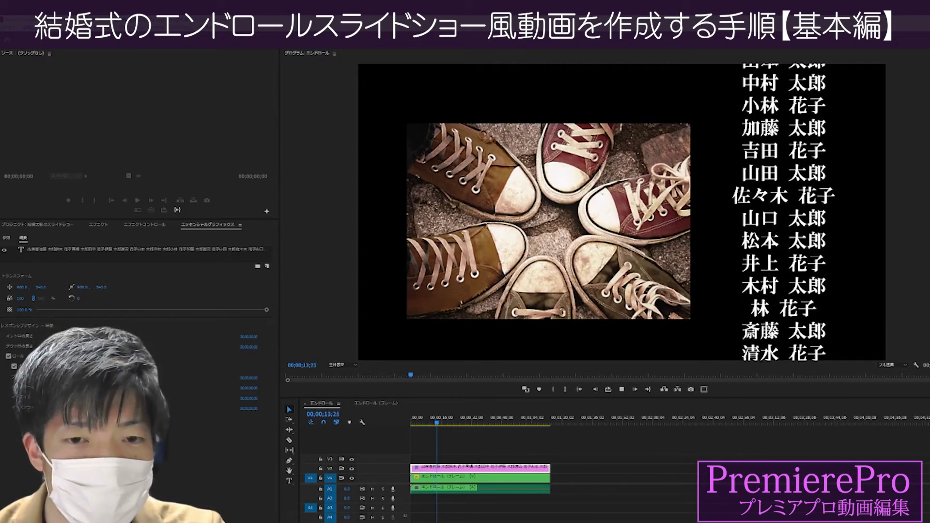
Step: Drag the mp3 music onto audio track A2 beneath the slideshow
{"action": "left_click_drag", "start_coordinate": [353, 504], "coordinate": [412, 497]}
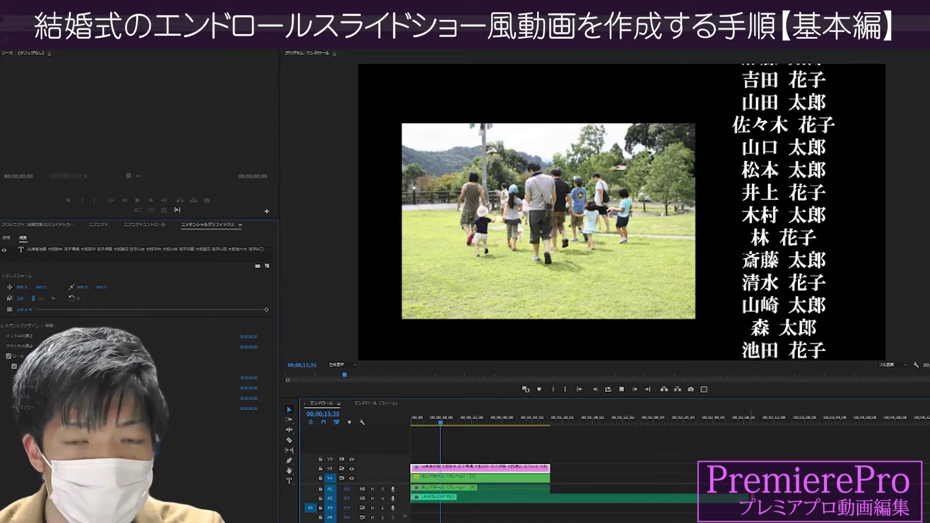
{"action": "left_click_drag", "start_coordinate": [750, 497], "coordinate": [556, 497]}
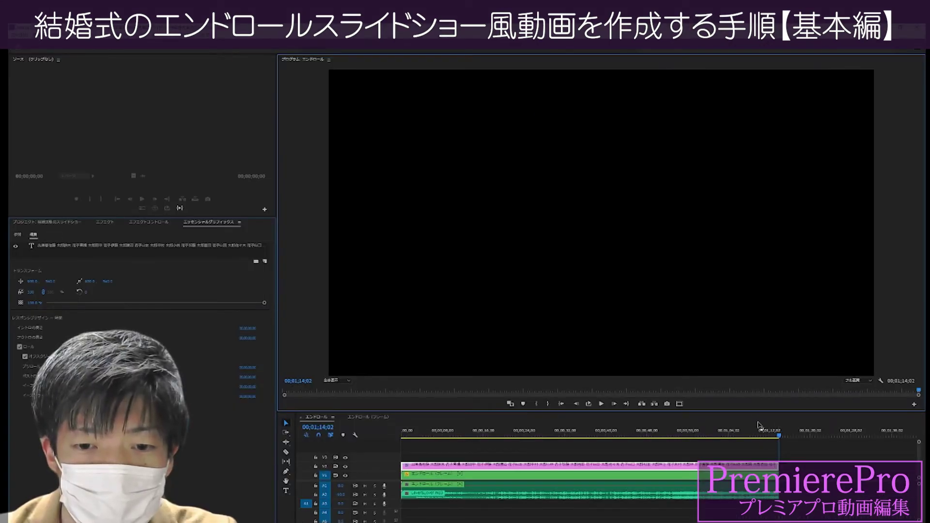
Step: Move the playhead near the slideshow's end and bring up the Project panel's media list
{"action": "left_click_drag", "start_coordinate": [751, 433], "coordinate": [746, 439]}
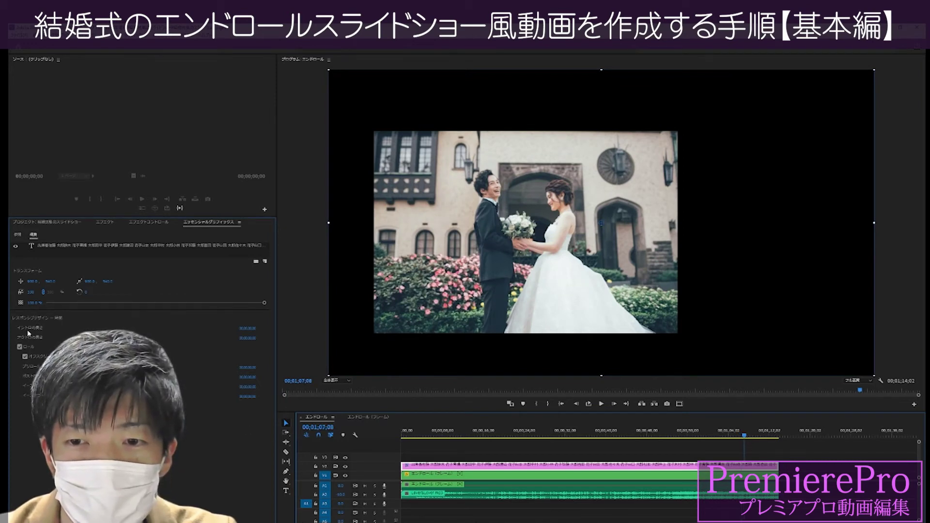
{"action": "left_click", "coordinate": [99, 224]}
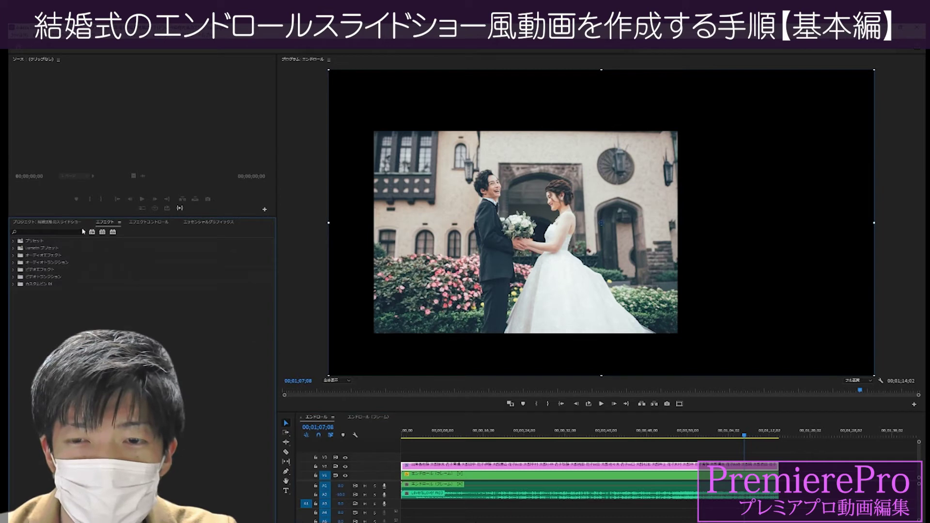
{"action": "left_click", "coordinate": [148, 222]}
{"action": "left_click", "coordinate": [48, 222]}
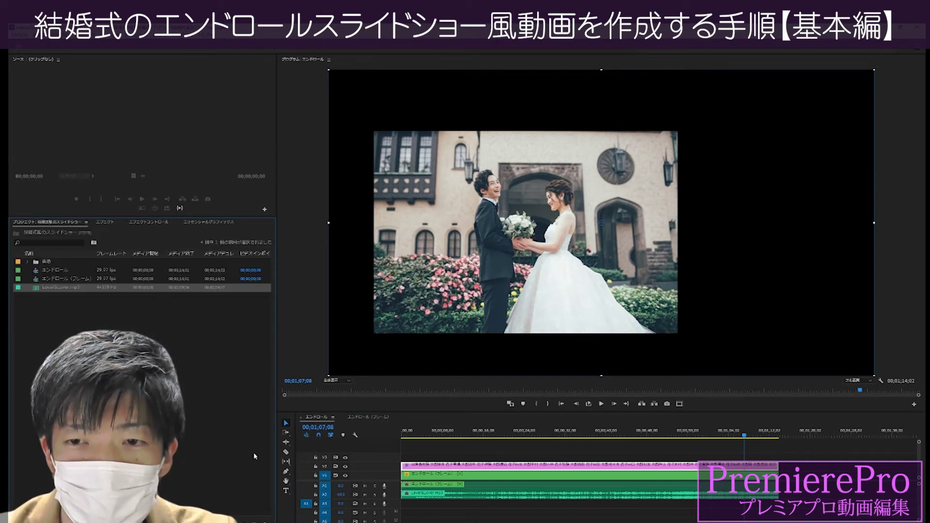
Step: Create a white カラーマット colour matte and place it on V3 above the credits at the end
{"action": "left_click", "coordinate": [261, 518]}
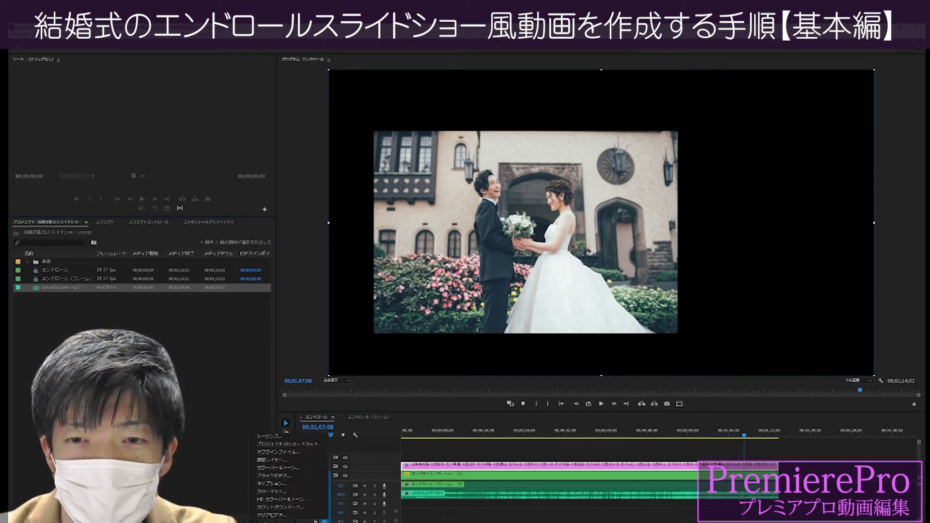
{"action": "left_click", "coordinate": [271, 498]}
{"action": "left_click", "coordinate": [476, 310]}
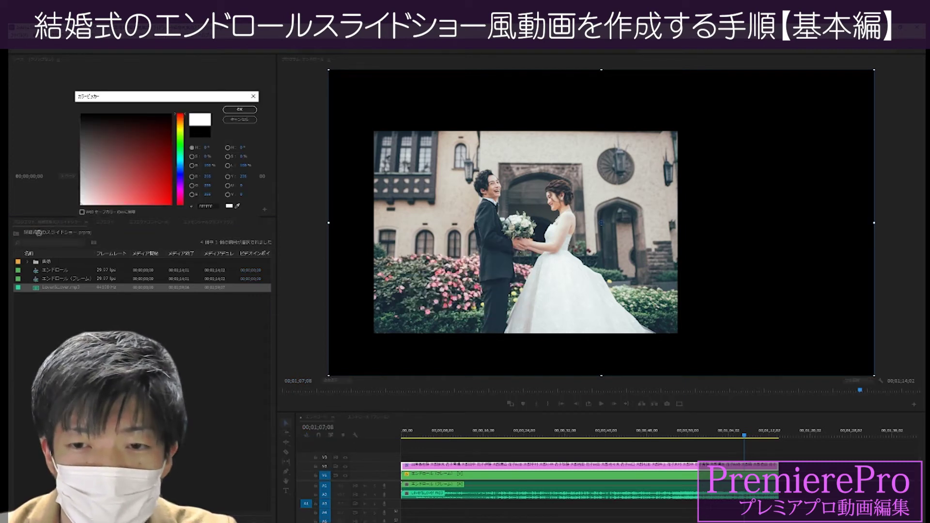
{"action": "left_click", "coordinate": [238, 111]}
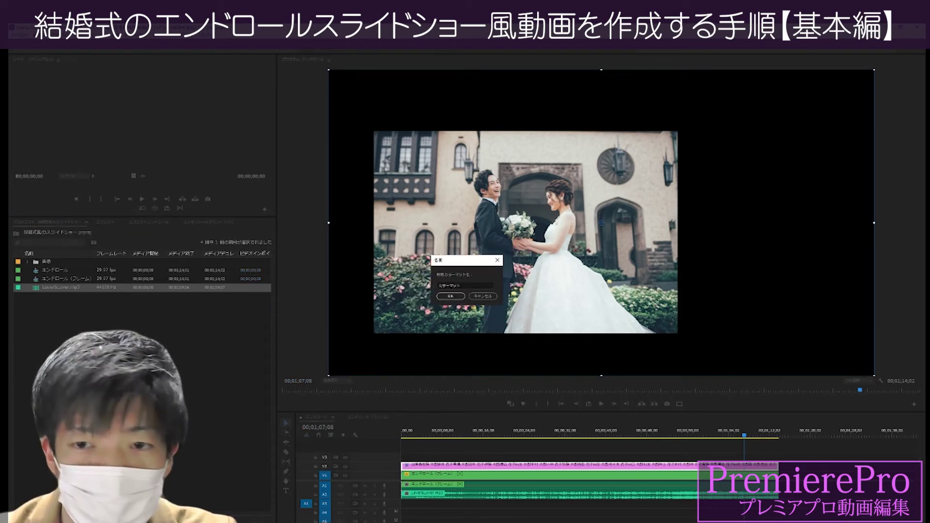
{"action": "left_click", "coordinate": [450, 296]}
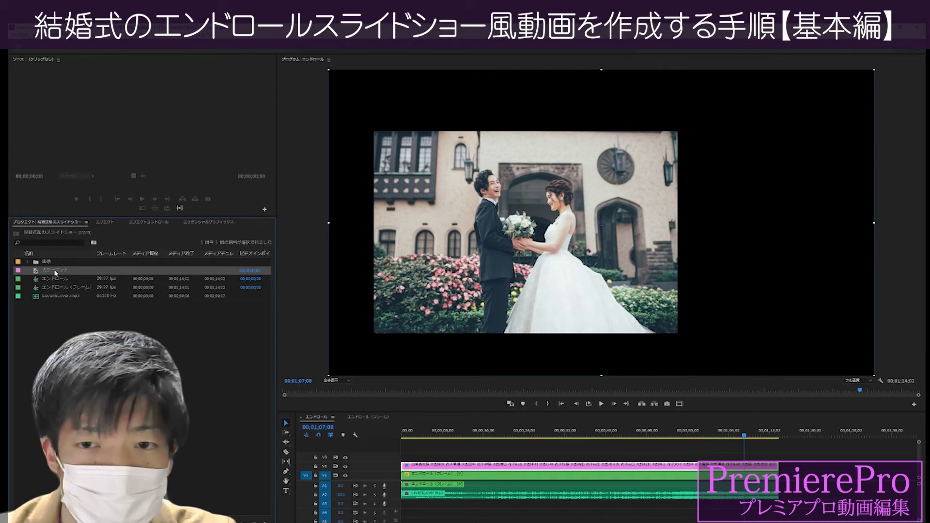
{"action": "mouse_move", "coordinate": [682, 423]}
{"action": "left_mouse_down"}
{"action": "mouse_move", "coordinate": [741, 436]}
{"action": "mouse_move", "coordinate": [733, 436]}
{"action": "mouse_move", "coordinate": [763, 456]}
{"action": "left_mouse_up"}
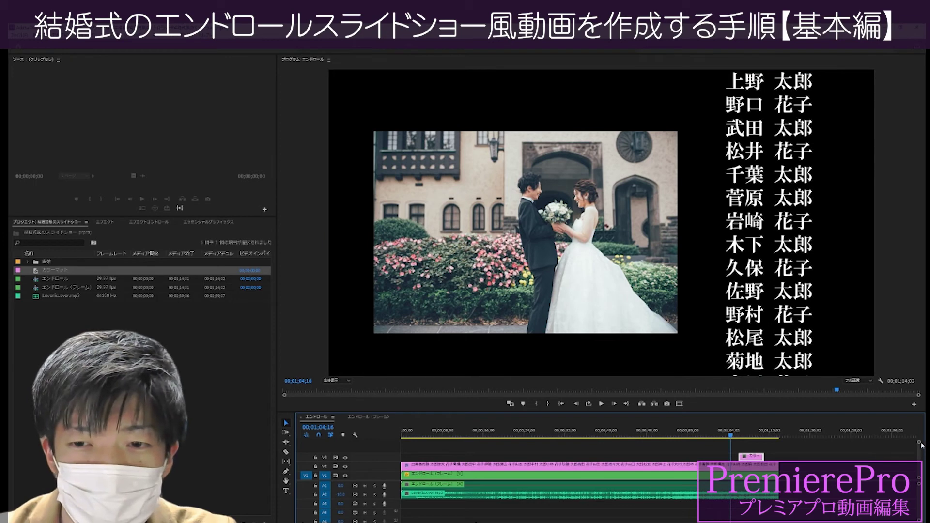
Step: Enlarge the video tracks and preview the ending fading into the white matte
{"action": "left_click_drag", "start_coordinate": [920, 443], "coordinate": [919, 457]}
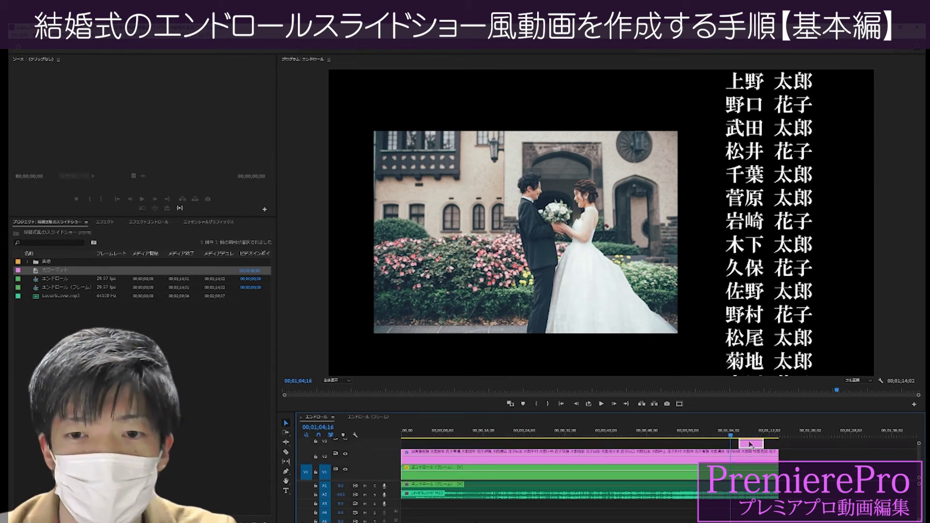
{"action": "double_click", "coordinate": [751, 445]}
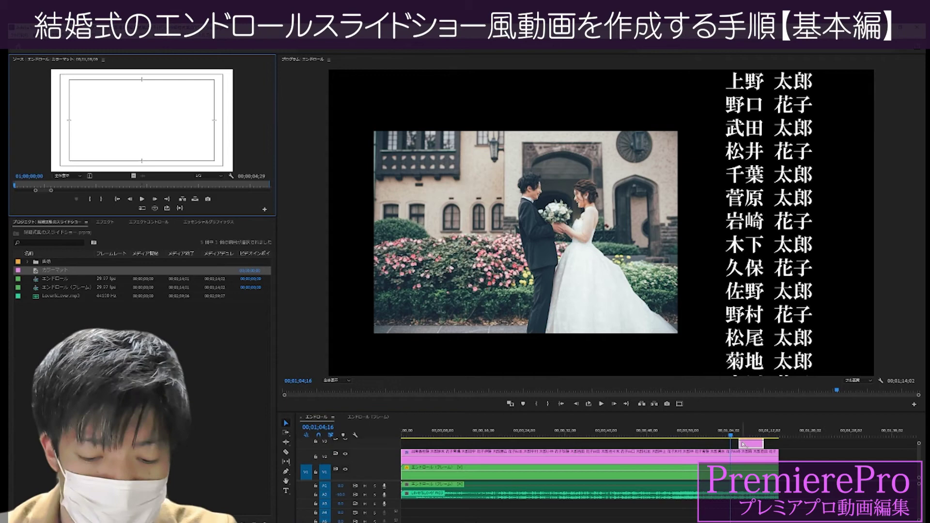
{"action": "left_click", "coordinate": [754, 444]}
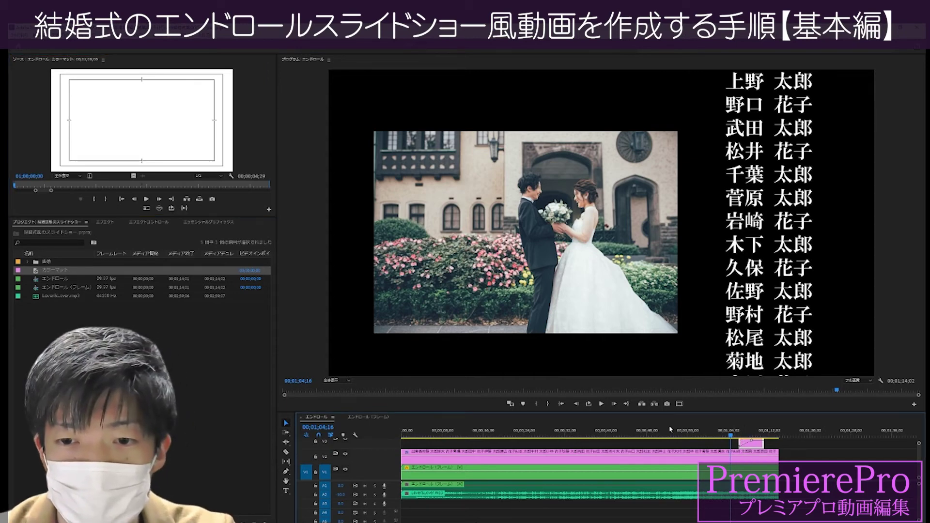
{"action": "left_click", "coordinate": [602, 404]}
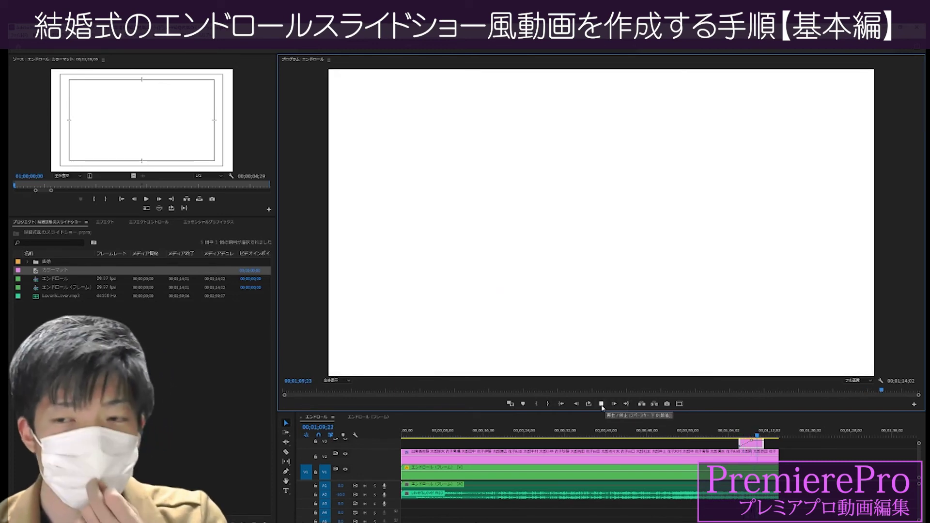
{"action": "left_click", "coordinate": [602, 406]}
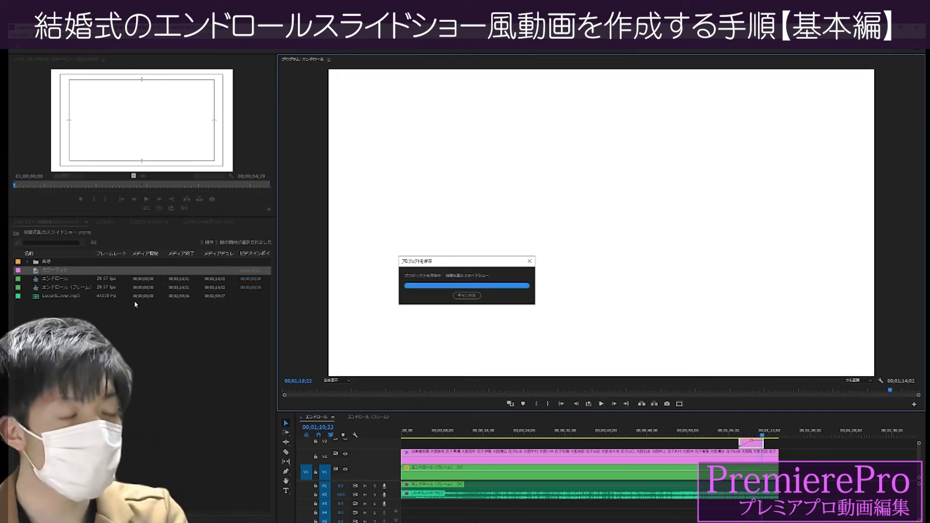
Step: Open the Essential Graphics panel and browse its text templates
{"action": "left_click", "coordinate": [162, 223]}
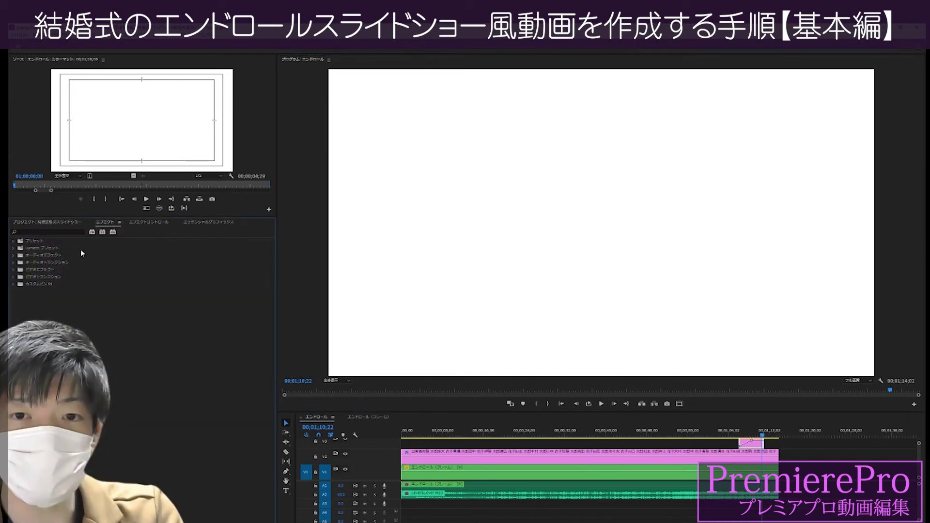
{"action": "left_click", "coordinate": [208, 222]}
{"action": "left_click", "coordinate": [17, 236]}
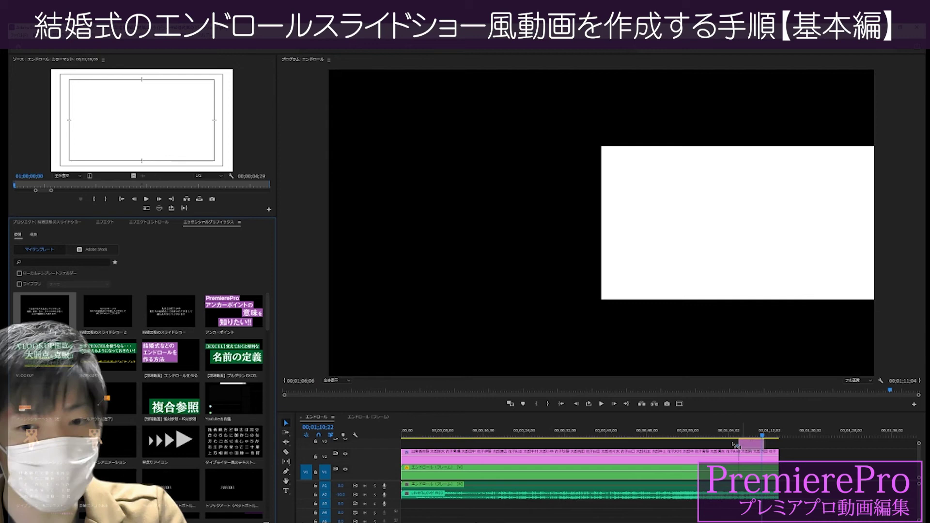
Step: Place a text template on V4 above the white matte and make its text black
{"action": "left_click_drag", "start_coordinate": [53, 319], "coordinate": [716, 443]}
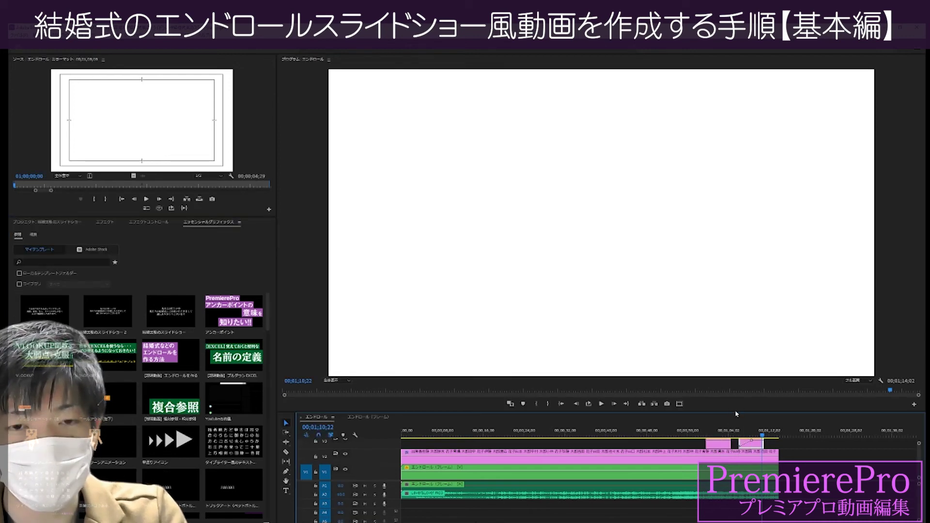
{"action": "left_click_drag", "start_coordinate": [725, 425], "coordinate": [756, 414]}
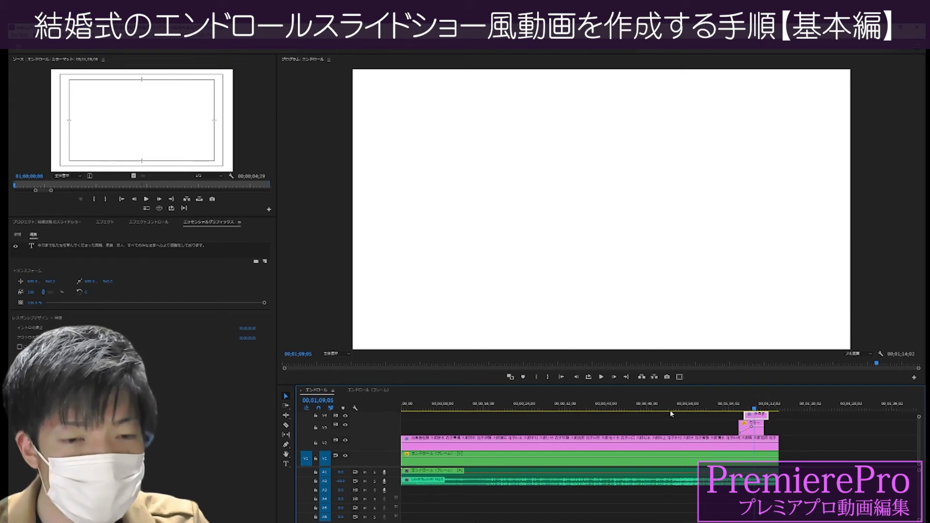
{"action": "left_click", "coordinate": [132, 223]}
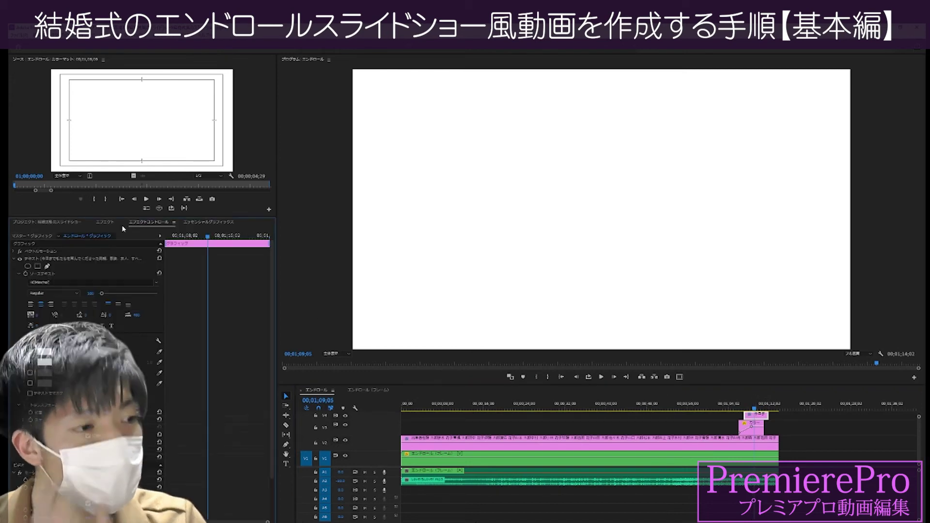
{"action": "left_click", "coordinate": [45, 352]}
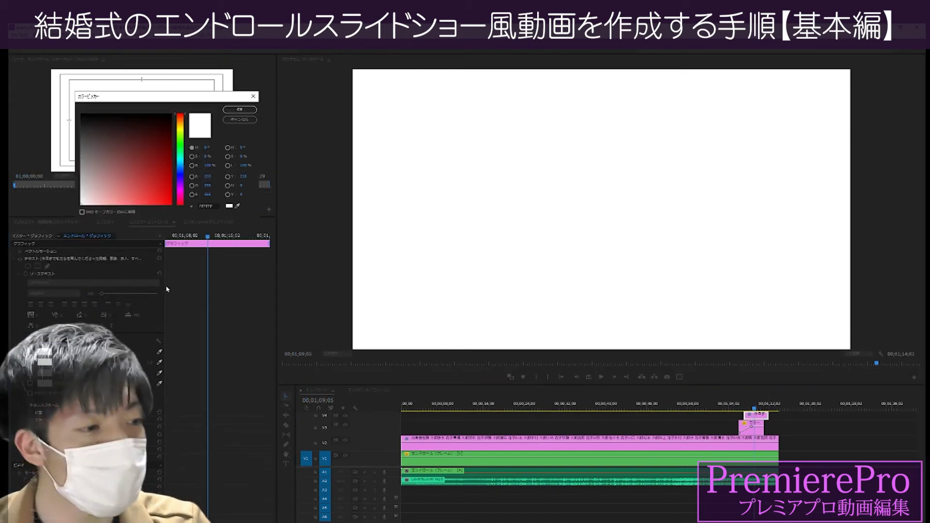
{"action": "left_click", "coordinate": [239, 109]}
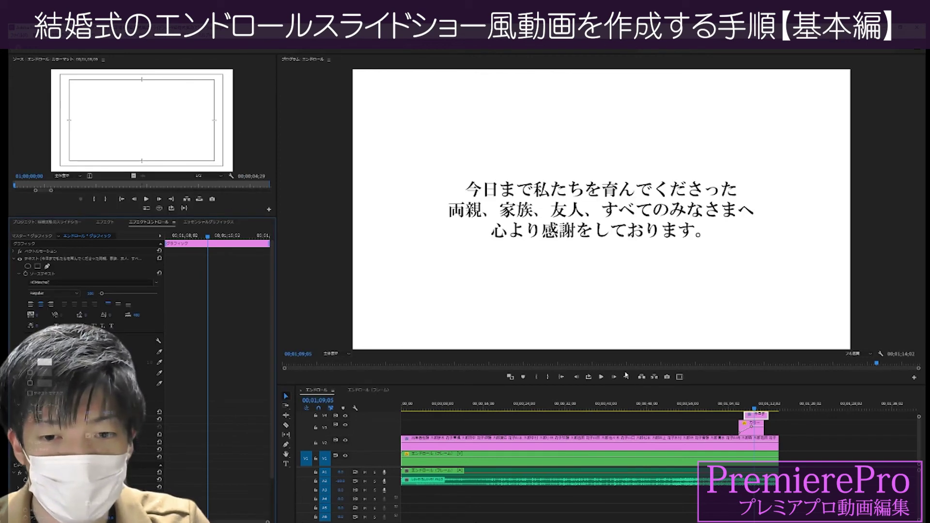
{"action": "mouse_move", "coordinate": [766, 410]}
{"action": "left_mouse_down"}
{"action": "mouse_move", "coordinate": [732, 410]}
{"action": "mouse_move", "coordinate": [773, 415]}
{"action": "left_mouse_up"}
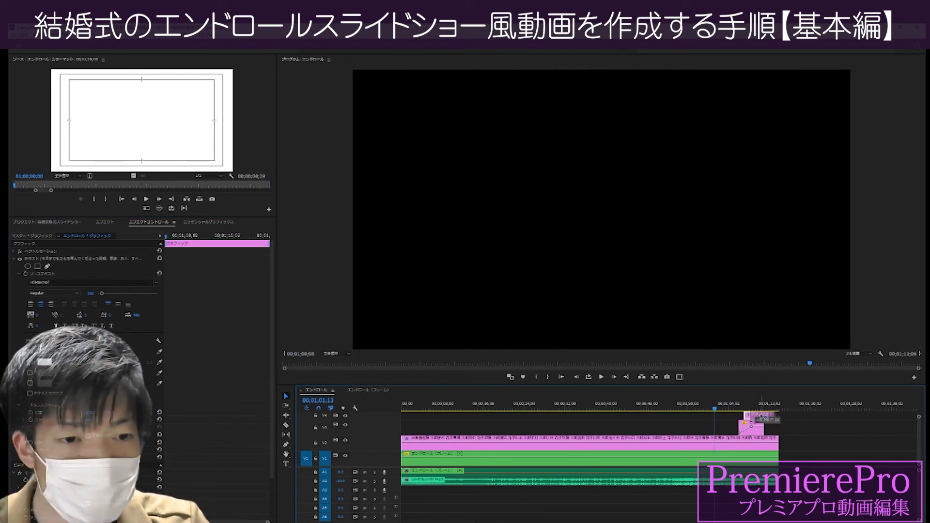
Step: Trim the thank-you clip's end slightly, play the ending, and enlarge the Program monitor
{"action": "left_click_drag", "start_coordinate": [773, 415], "coordinate": [764, 415]}
{"action": "key", "text": "space"}
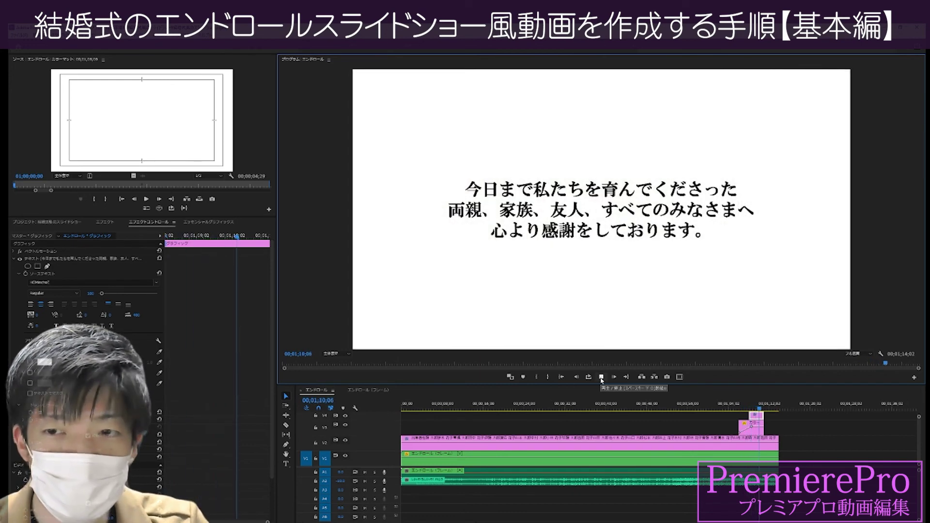
{"action": "left_click", "coordinate": [602, 380]}
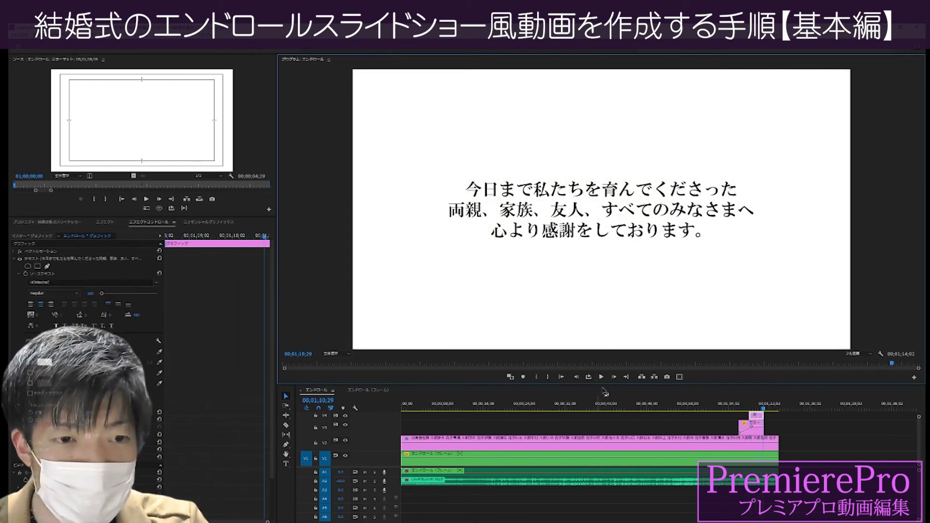
{"action": "left_click_drag", "start_coordinate": [605, 385], "coordinate": [603, 397]}
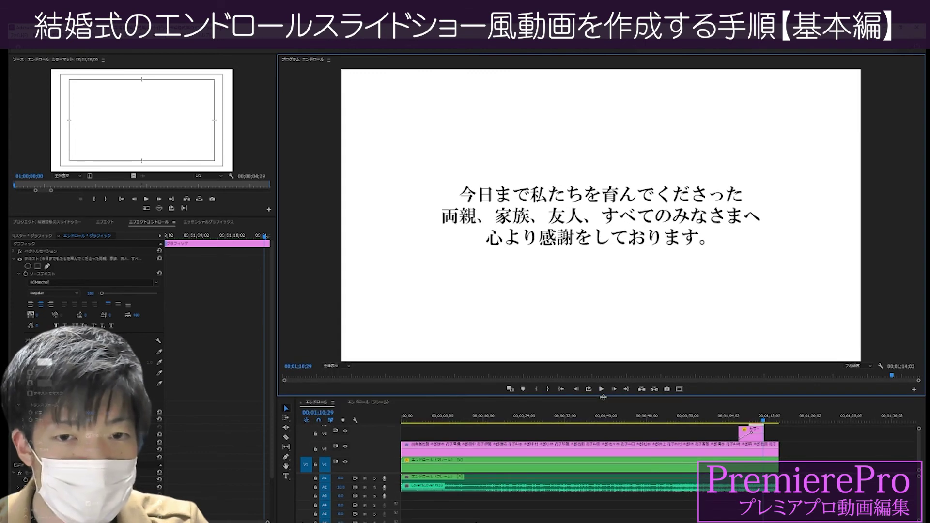